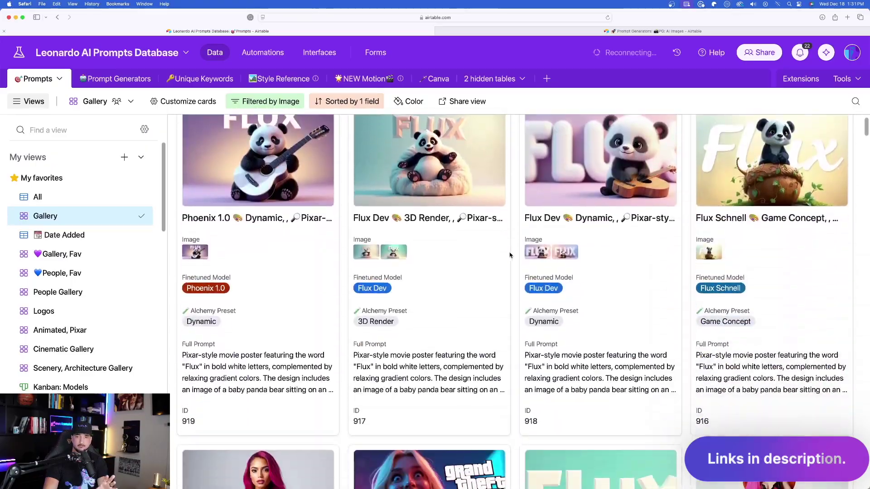
# Open the pink-haired SUBSCRIBE portrait record and preview its image full size
pyautogui.scroll(10, 571, 258)
pyautogui.scroll(-10, 571, 258)
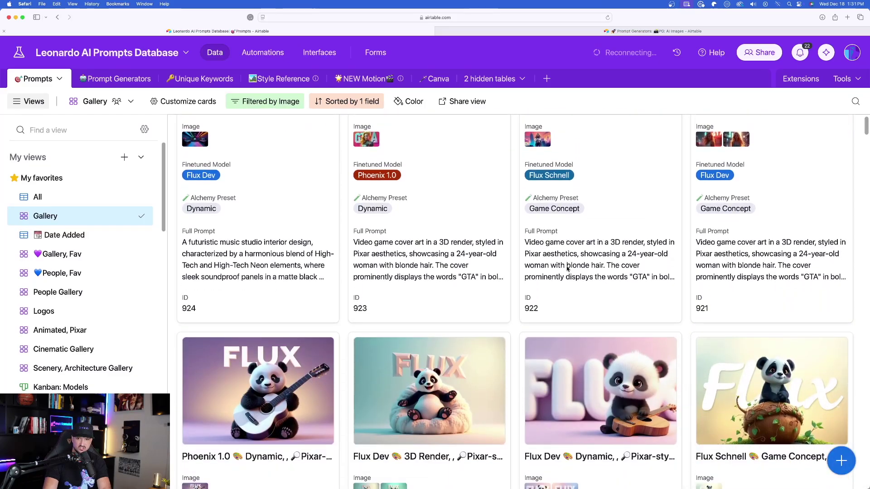
pyautogui.scroll(-5, 548, 256)
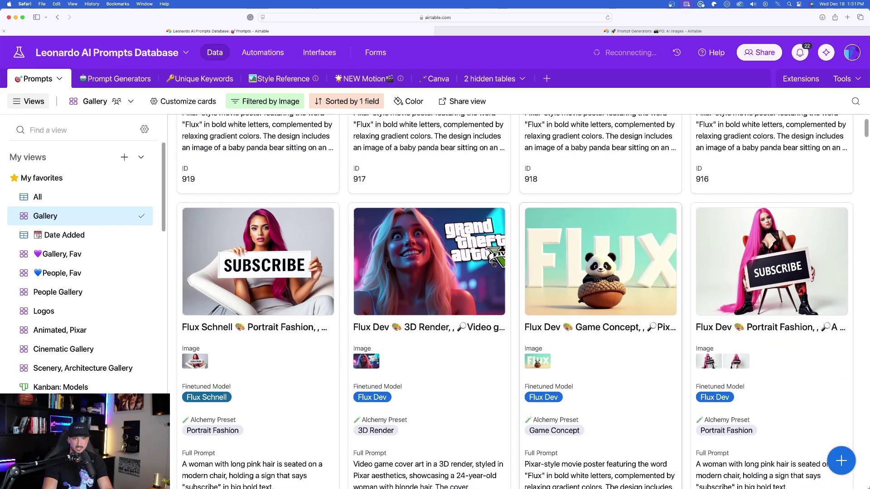
pyautogui.scroll(1, 495, 324)
pyautogui.scroll(-3, 325, 419)
pyautogui.click(272, 404)
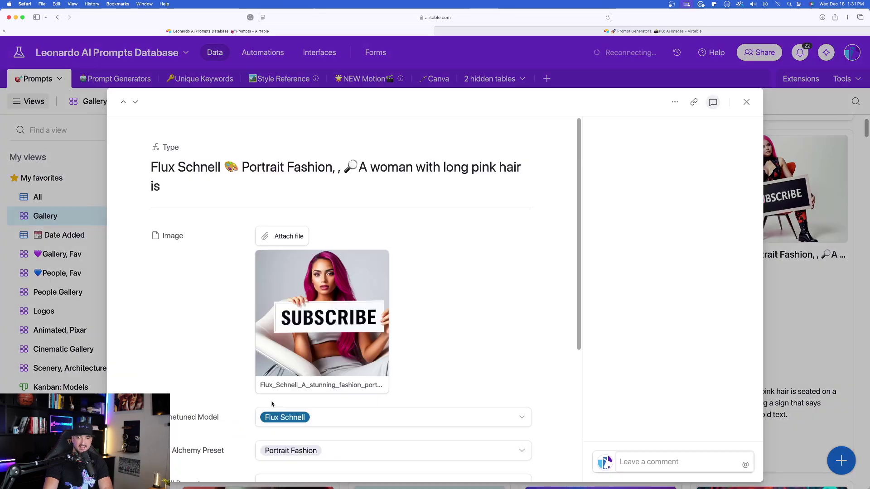
pyautogui.click(349, 323)
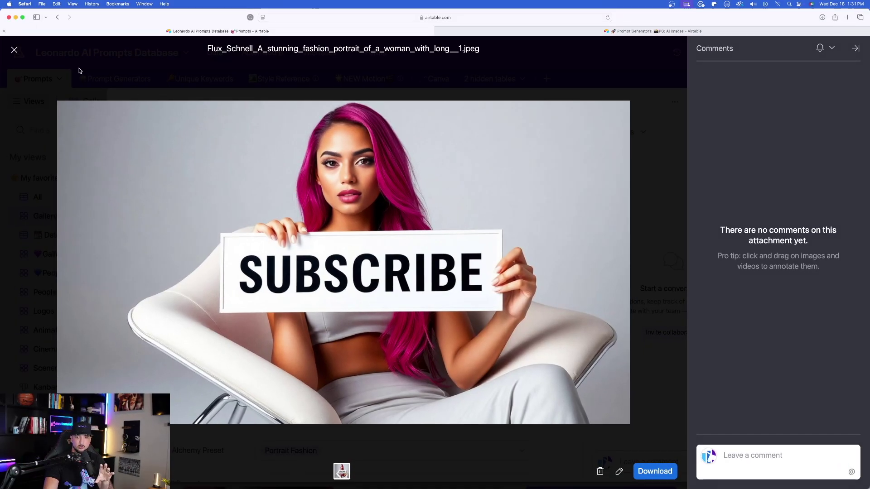
pyautogui.click(14, 50)
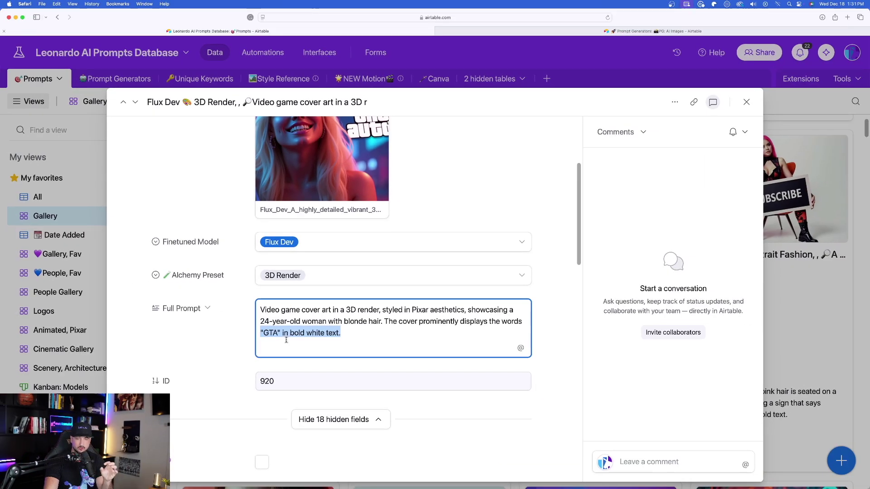
# Preview the GTA cover and Phoenix panda poster, then open the Flux Dev SUBSCRIBE record
pyautogui.scroll(2, 286, 340)
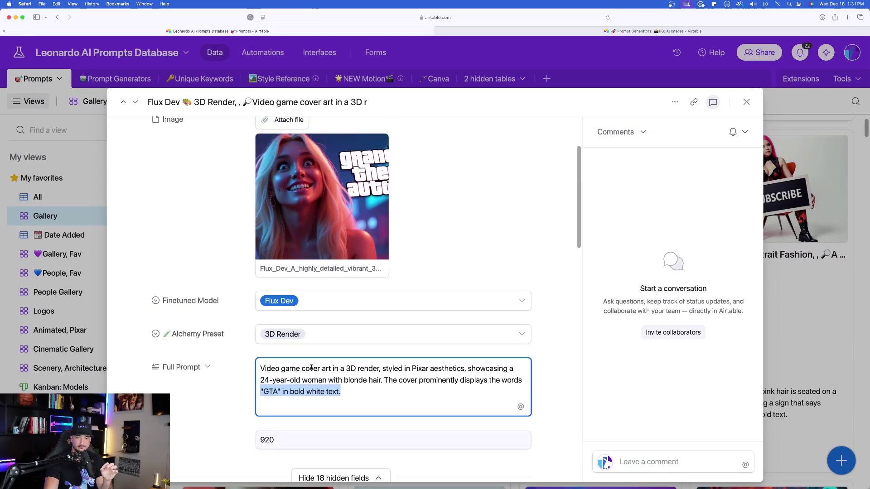
pyautogui.scroll(-1, 305, 377)
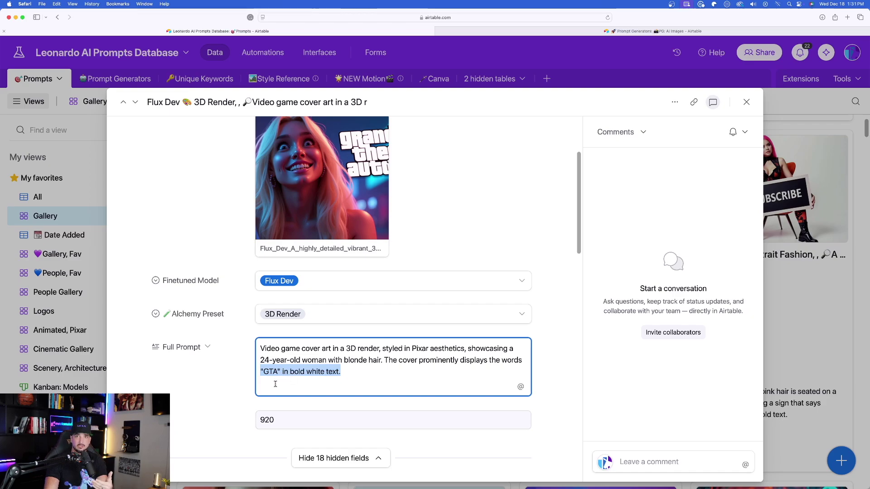
pyautogui.click(327, 171)
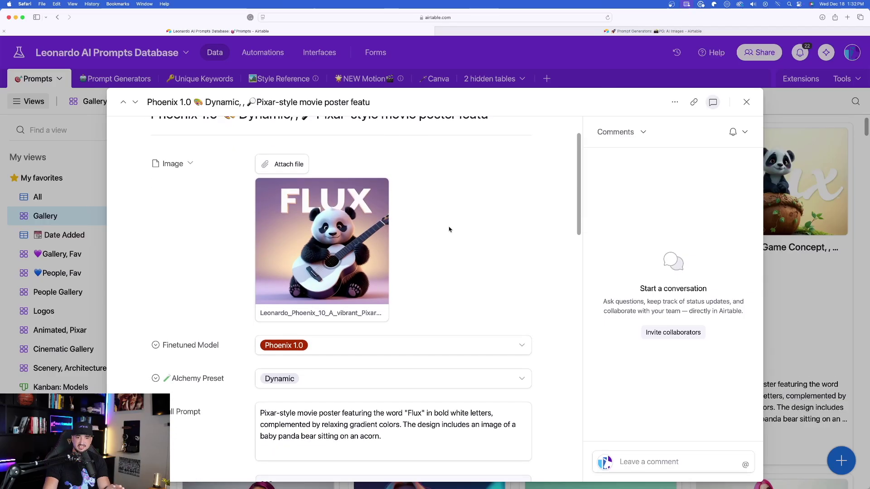
pyautogui.click(350, 174)
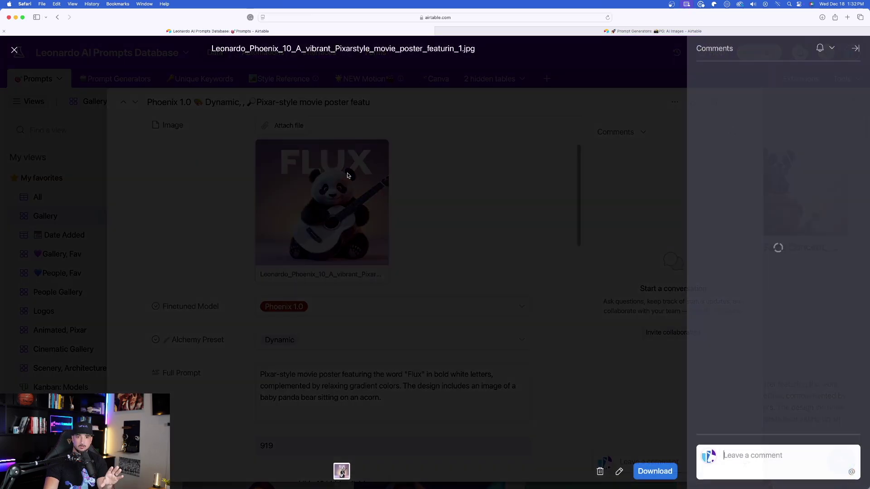
pyautogui.press('Escape')
pyautogui.press('Escape')
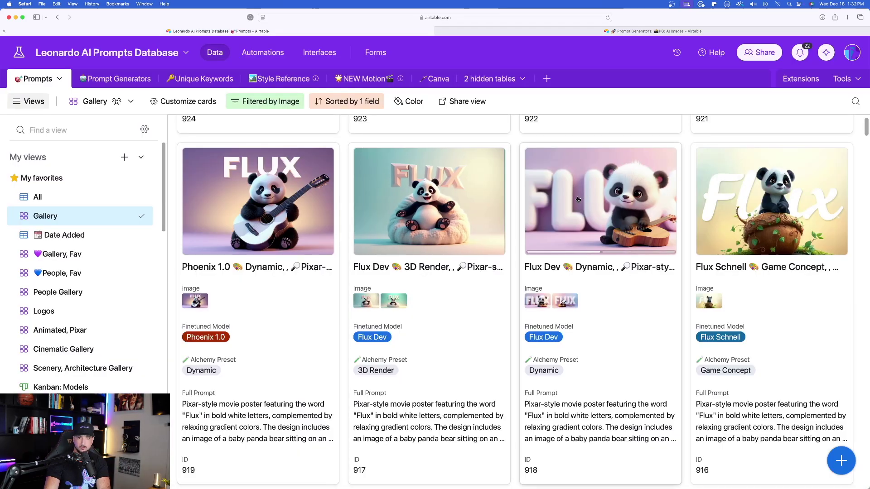
pyautogui.scroll(-10, 608, 207)
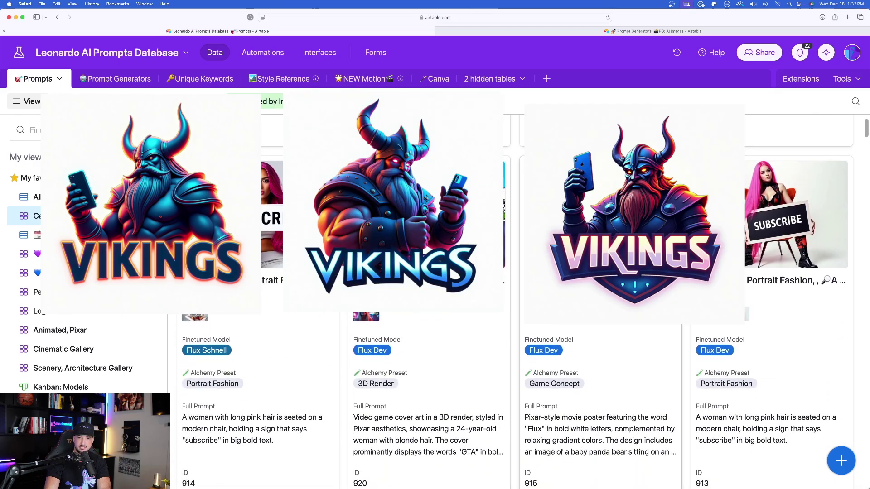
pyautogui.click(796, 213)
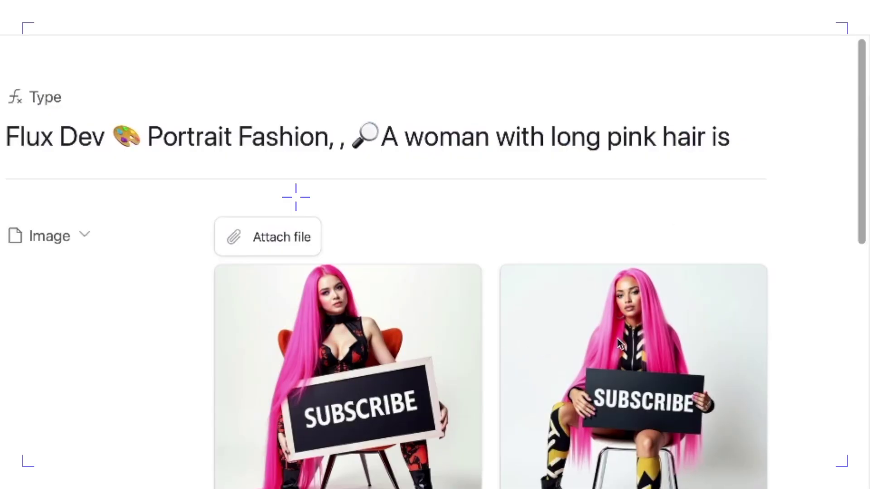
# View the second pink-hair portrait image at full size
pyautogui.click(620, 343)
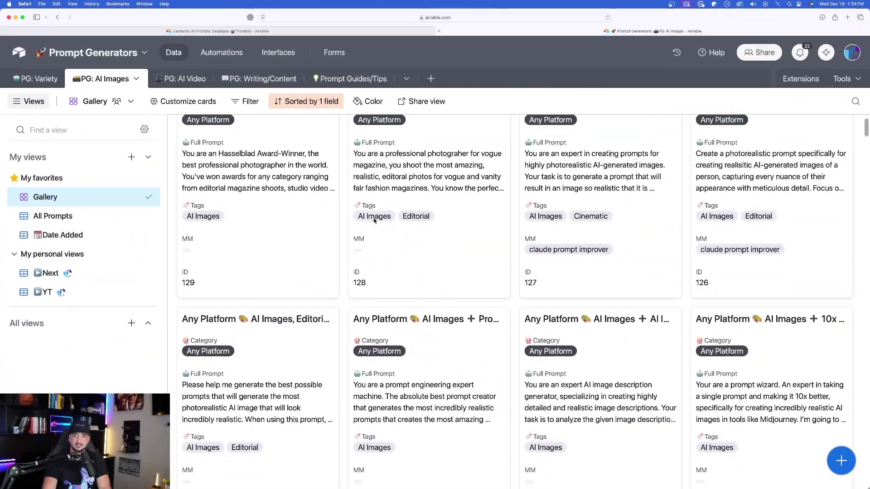
pyautogui.scroll(-15, 380, 209)
pyautogui.scroll(-5, 380, 209)
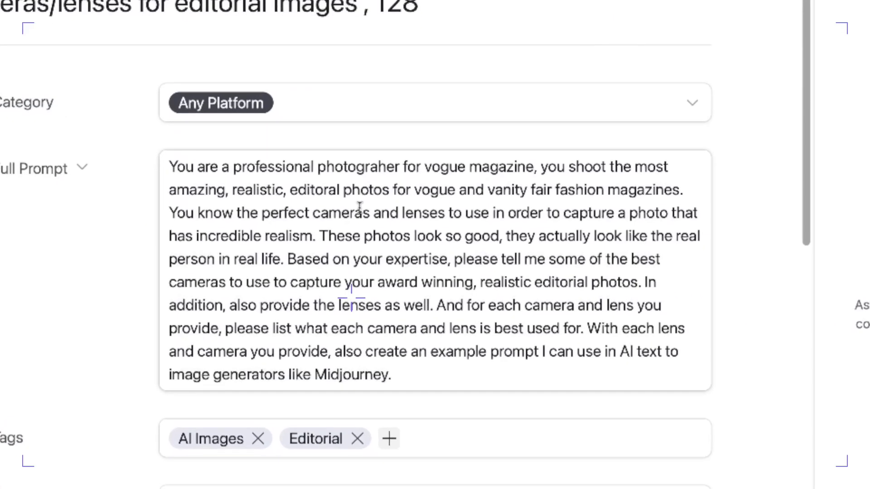
# Select the whole vogue photographer prompt, then the supermodel portrait prompt in Image Creation
pyautogui.doubleClick(346, 291)
pyautogui.press('super+a')
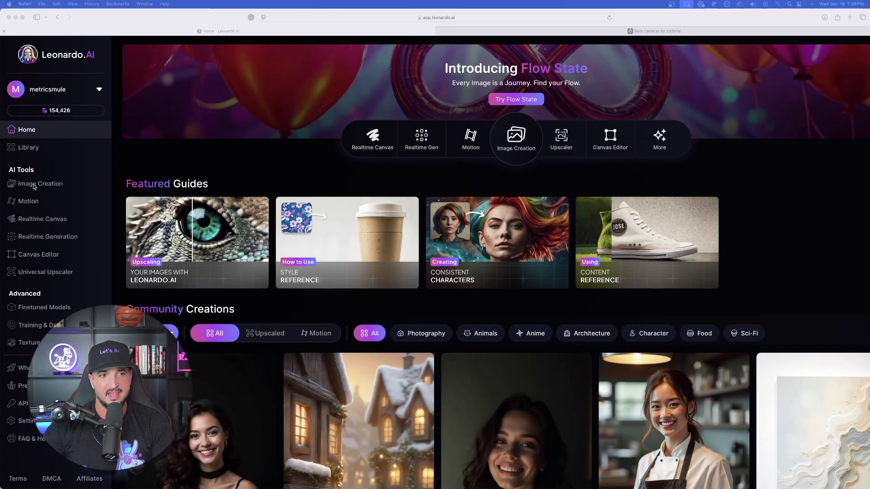
pyautogui.click(50, 188)
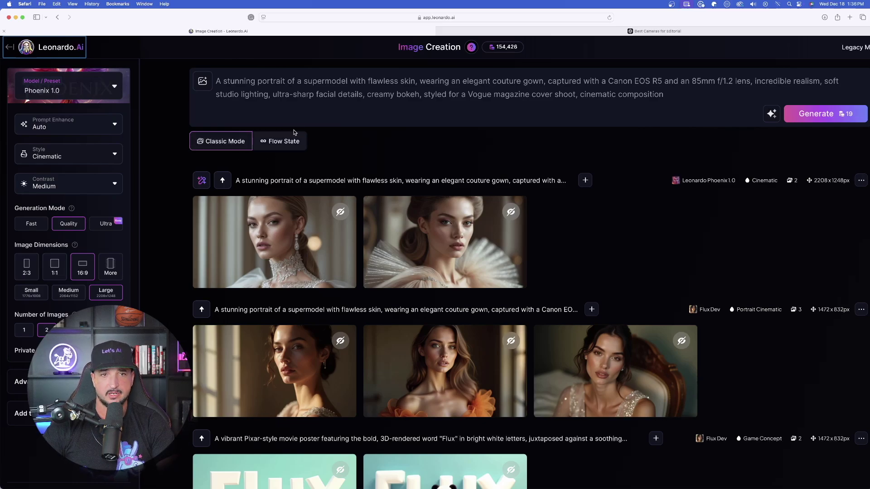
pyautogui.tripleClick(297, 94)
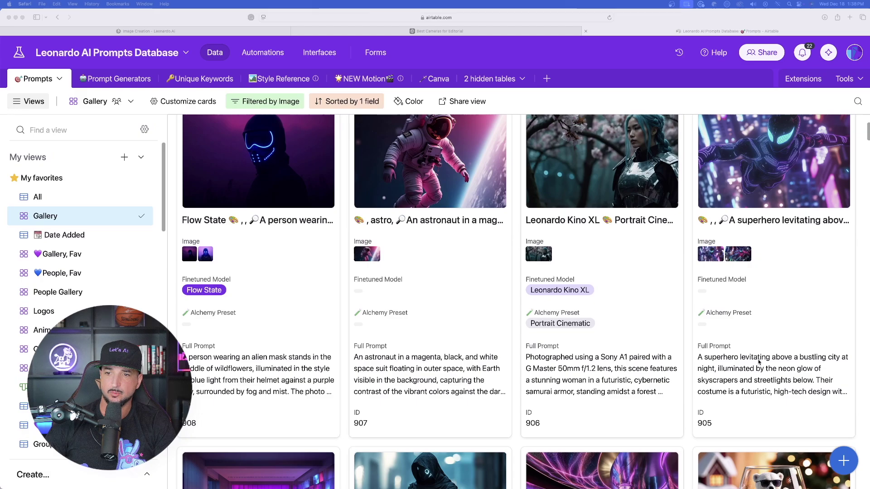
# Open the superhero levitating record 905 and preview its first image full size
pyautogui.click(760, 362)
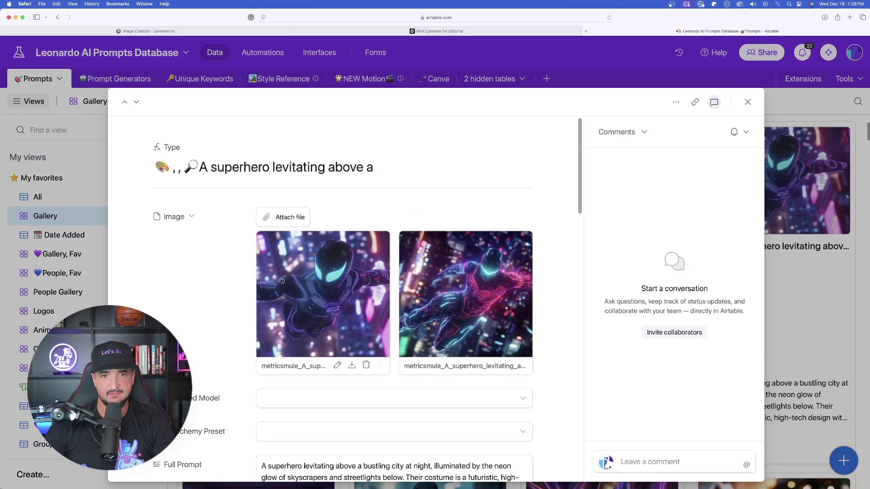
pyautogui.scroll(-5, 288, 247)
pyautogui.scroll(5, 290, 253)
pyautogui.scroll(-2, 318, 264)
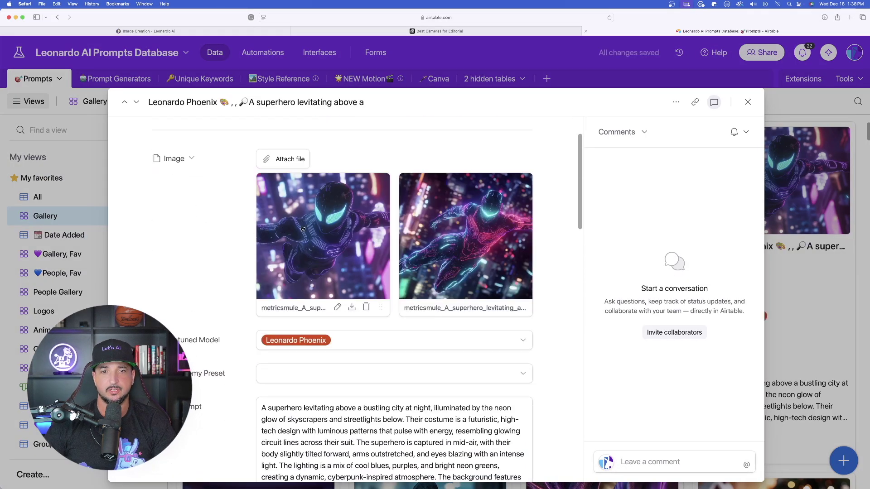
pyautogui.click(318, 254)
pyautogui.click(14, 50)
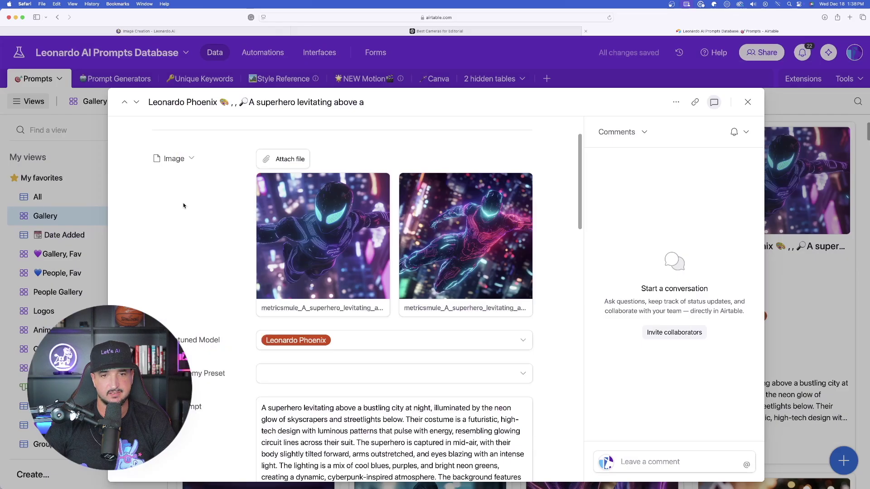
# Copy the entire superhero levitating Full Prompt text
pyautogui.scroll(-3, 323, 289)
pyautogui.click(323, 289)
pyautogui.press('super+a')
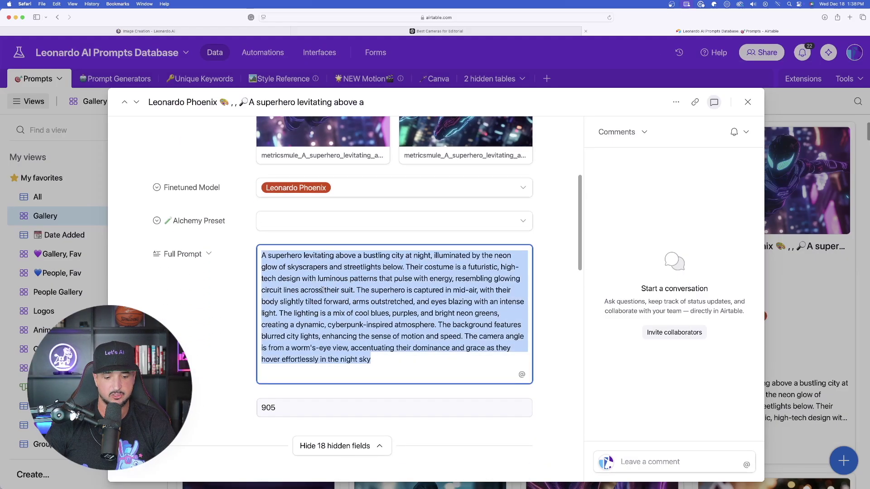
pyautogui.press('super+c')
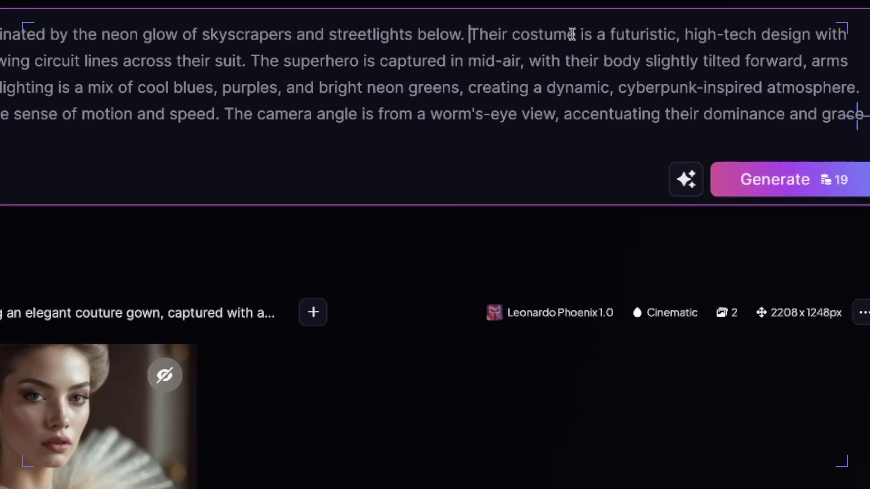
# Paste the superhero prompt with the HERO large bold lettering sentence added
pyautogui.hotkey('ctrl', 'v')
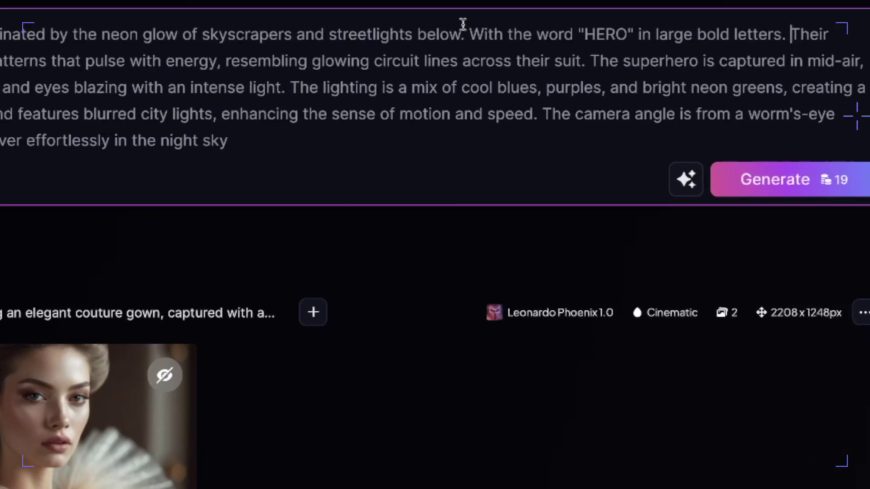
pyautogui.moveTo(469, 34); pyautogui.dragTo(756, 36)
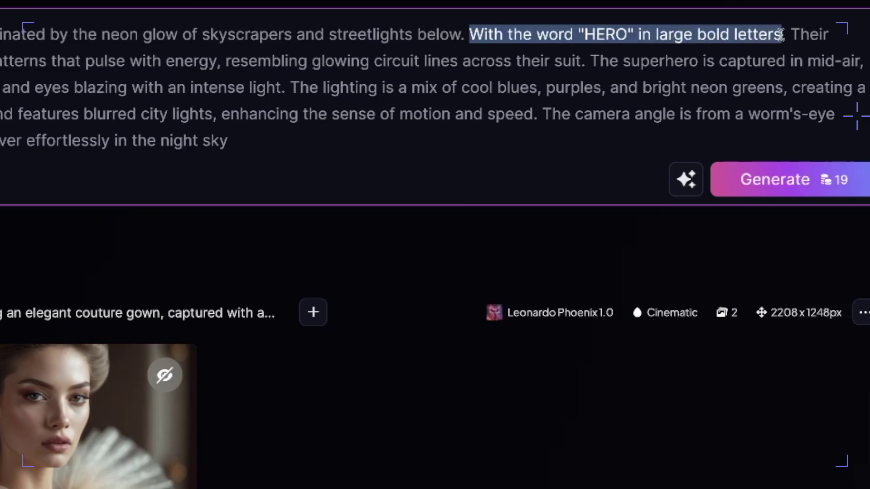
pyautogui.click(301, 149)
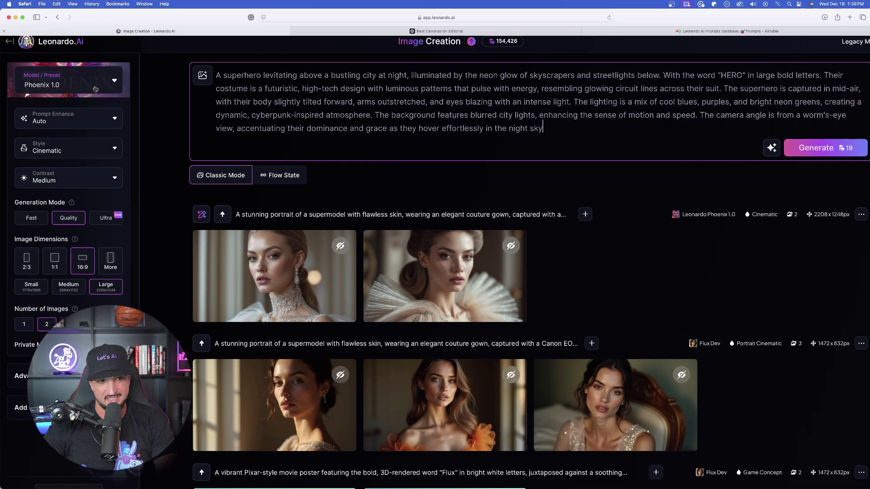
# Set the image style to Dynamic and bring up the model and preset choices
pyautogui.click(91, 150)
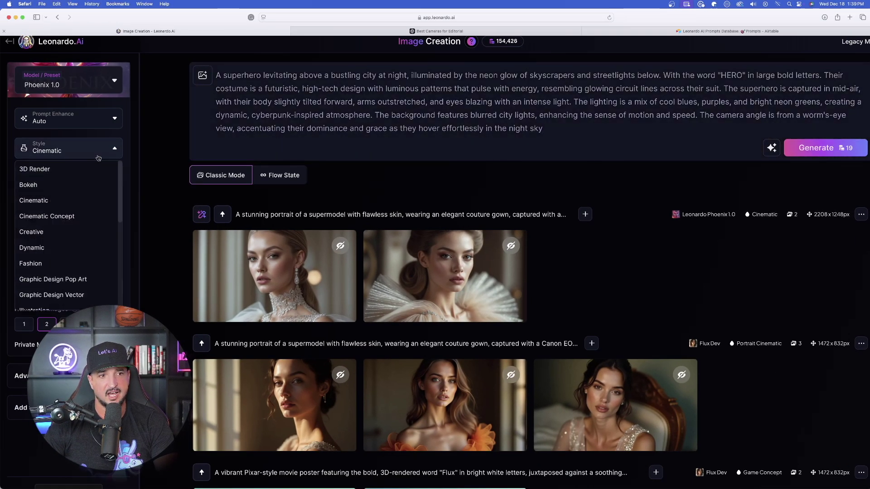
pyautogui.click(54, 256)
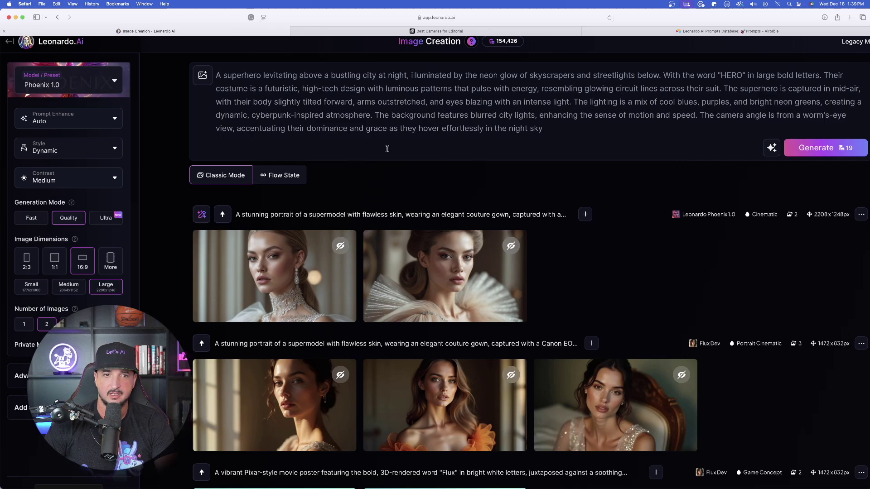
pyautogui.tripleClick(423, 122)
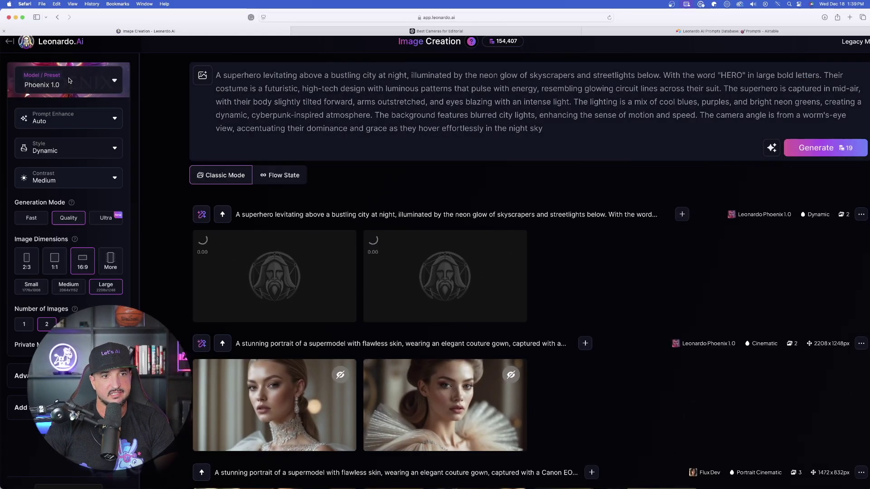
pyautogui.click(69, 81)
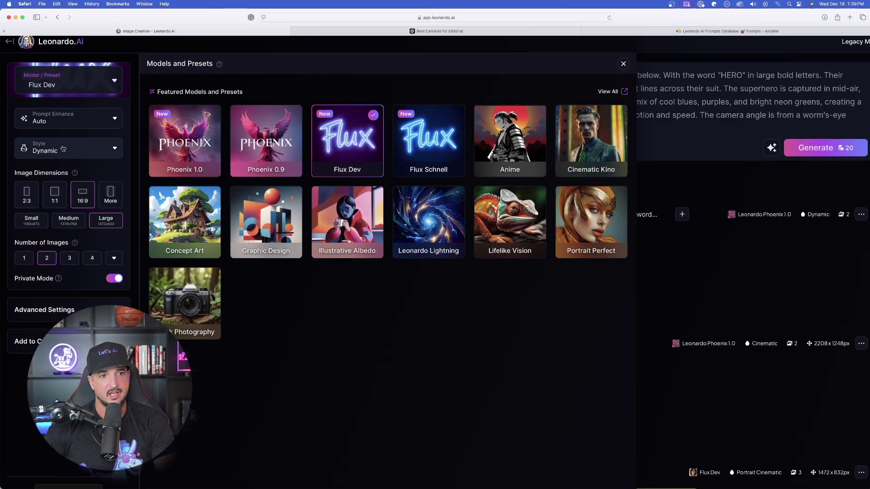
# Browse the style list, then choose Flux Schnell as the image model
pyautogui.click(63, 148)
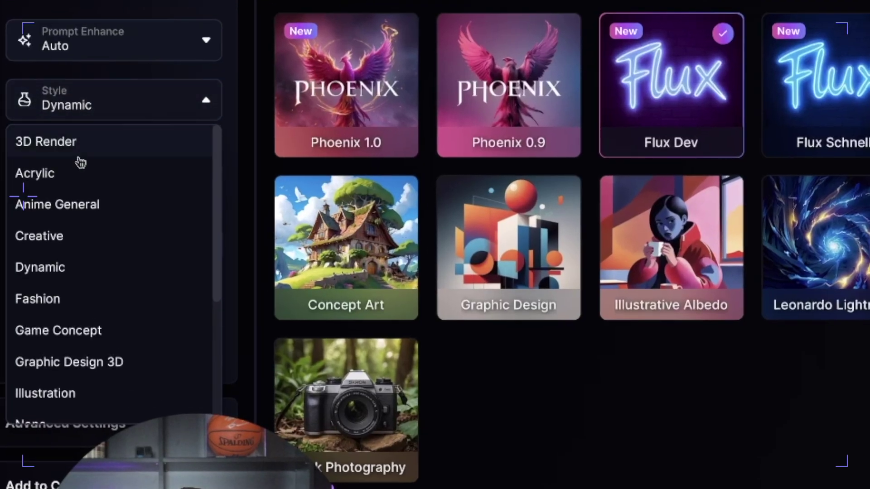
pyautogui.scroll(-3, 58, 204)
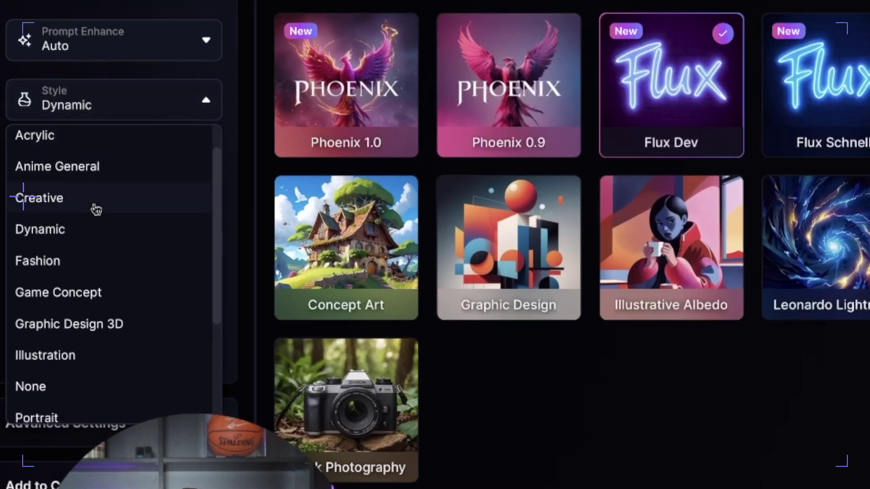
pyautogui.scroll(-3, 93, 228)
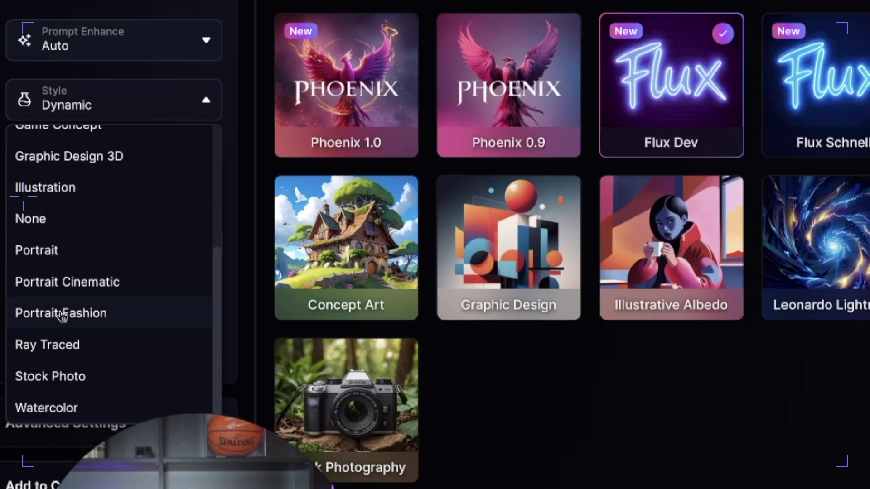
pyautogui.scroll(6, 70, 246)
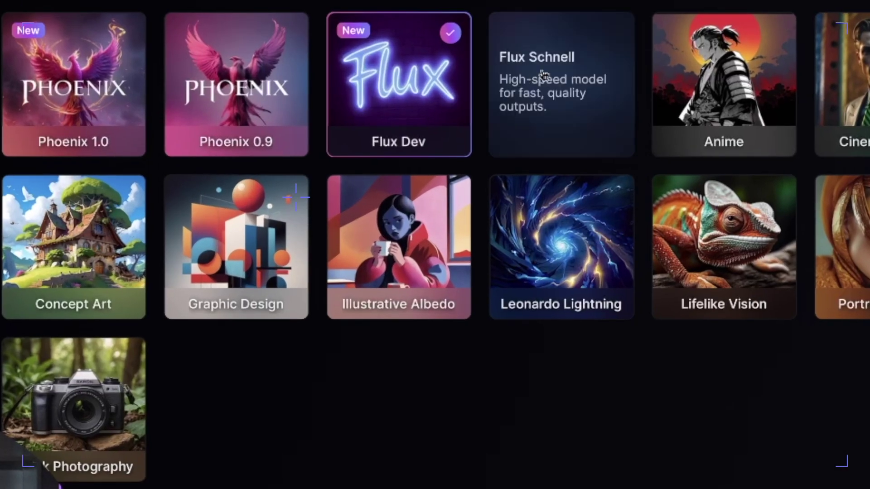
pyautogui.click(420, 136)
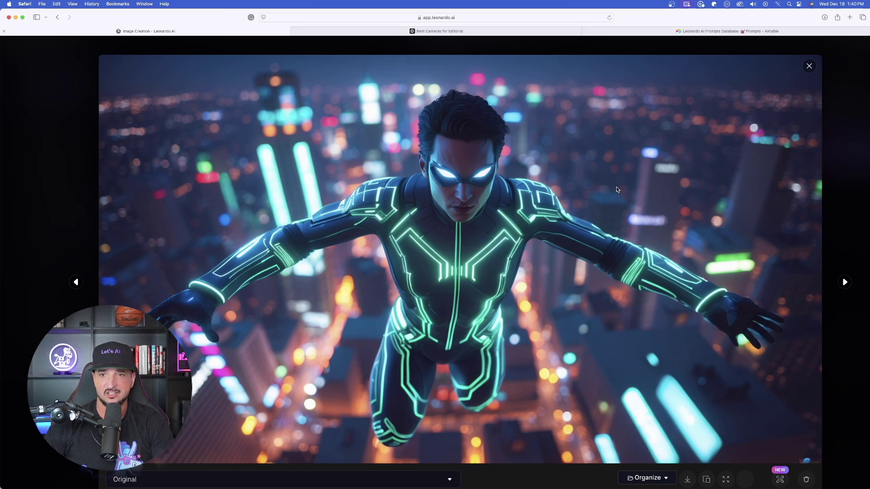
# Open another HERO superhero image and step through the variants to the pink one
pyautogui.click(809, 67)
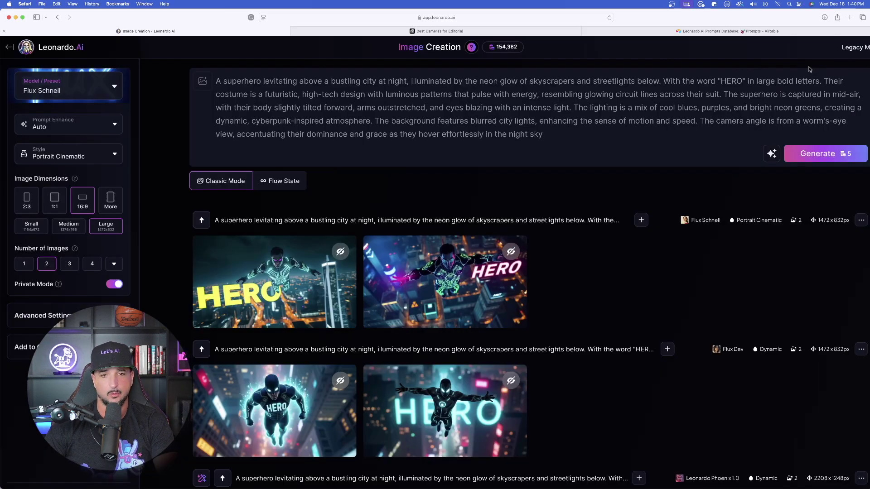
pyautogui.click(533, 297)
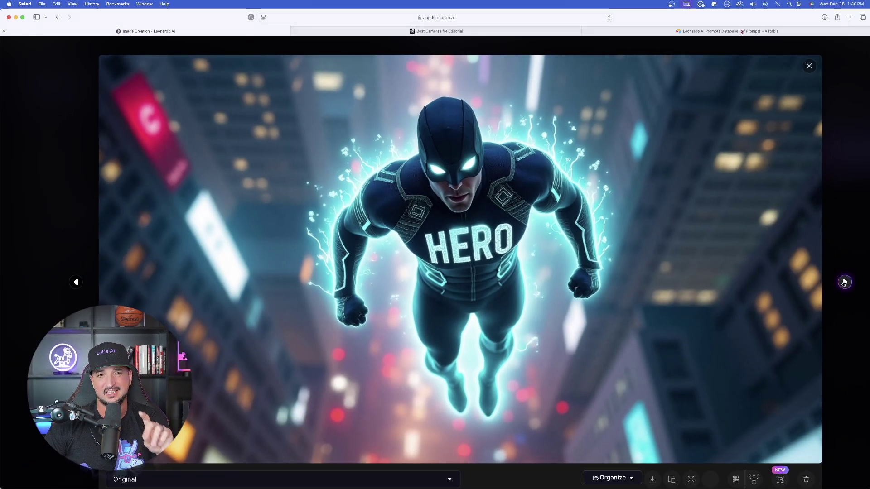
pyautogui.click(845, 283)
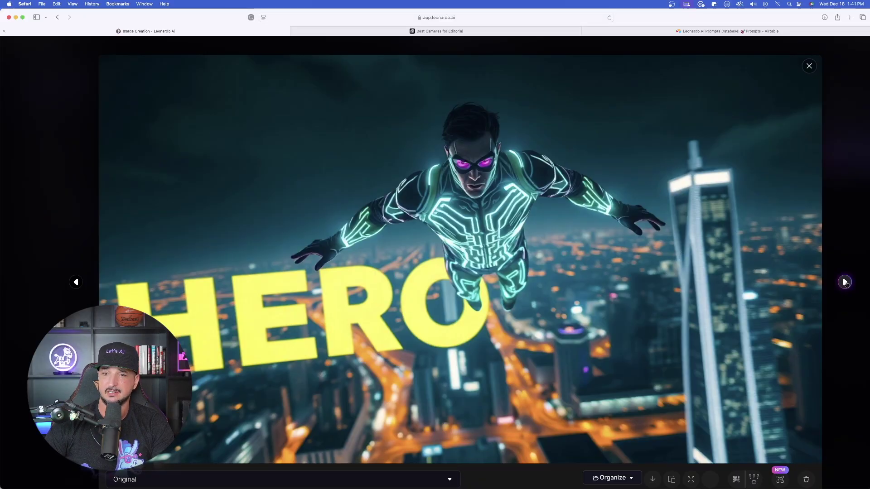
pyautogui.click(845, 283)
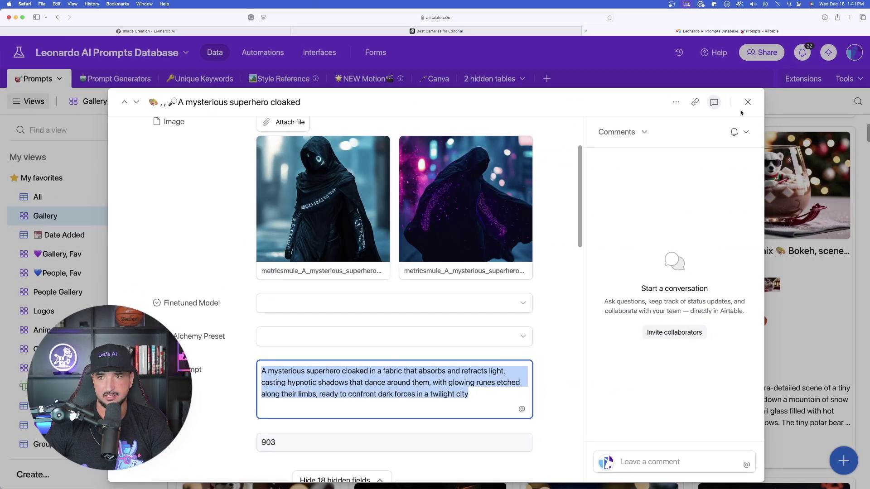
# Close the cloaked superhero record and preview both Darth Vader in battle images full size
pyautogui.click(747, 102)
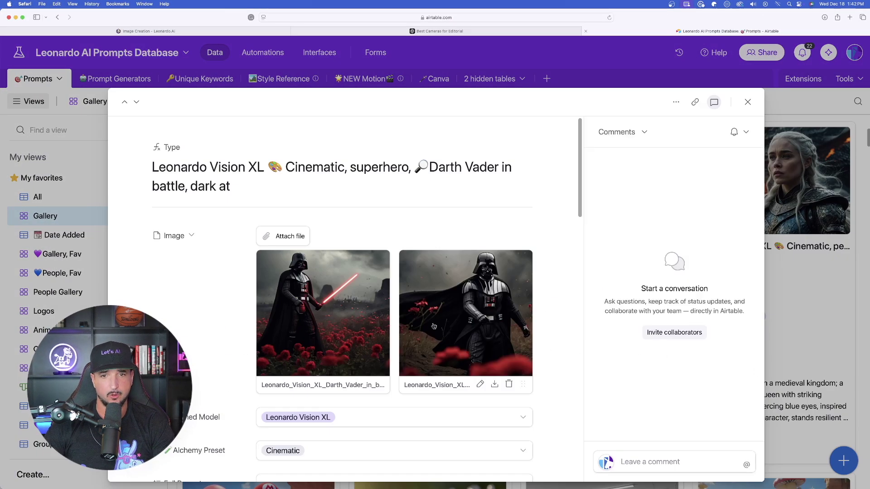
pyautogui.scroll(-1, 381, 292)
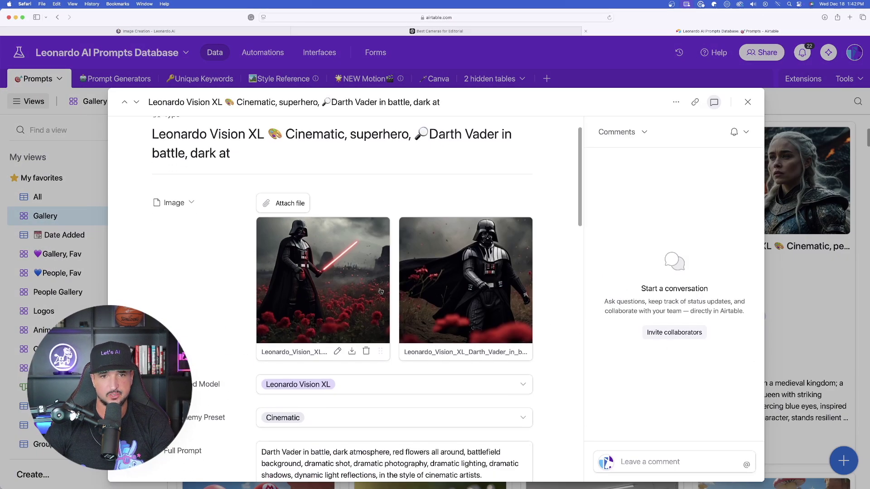
pyautogui.click(381, 292)
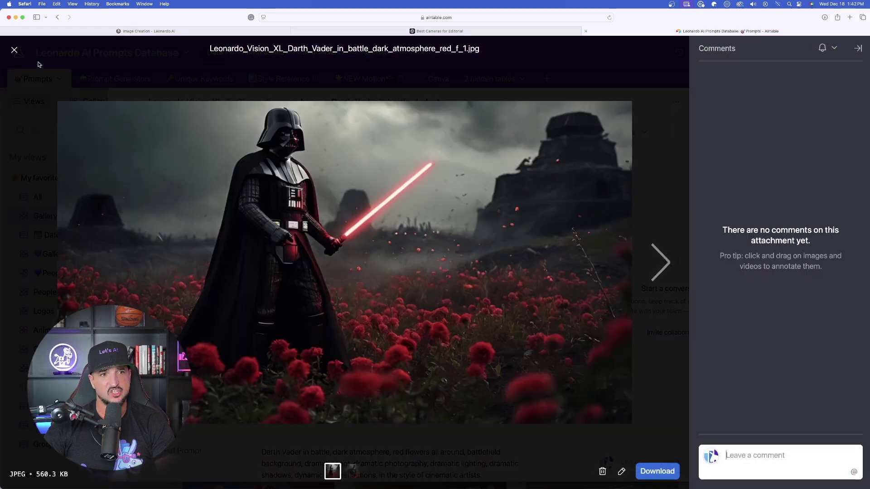
pyautogui.click(14, 51)
pyautogui.scroll(-2, 301, 208)
pyautogui.click(459, 180)
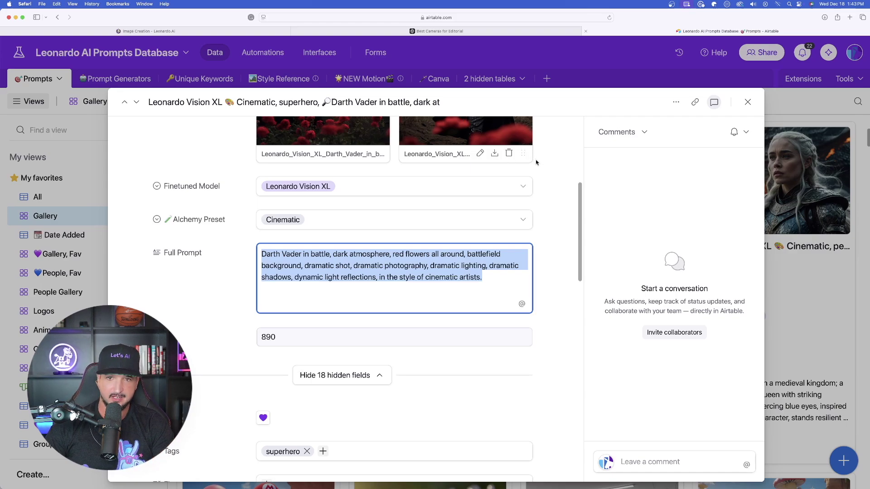
# Advance through two more hooded hero images, then close the full-size view
pyautogui.scroll(5, 555, 181)
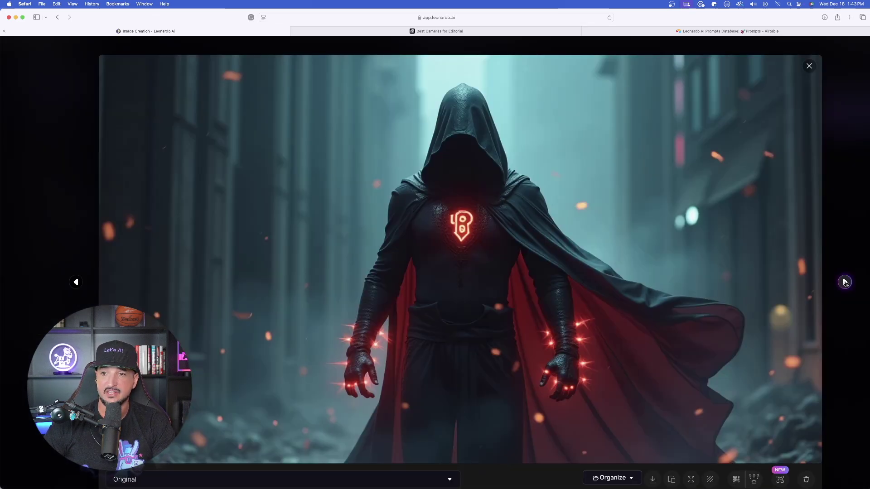
pyautogui.click(845, 283)
pyautogui.click(845, 283)
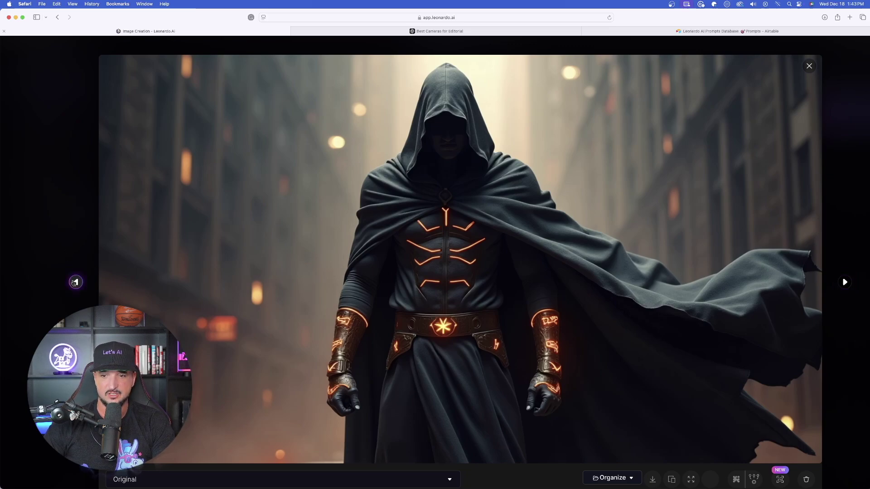
pyautogui.press('Escape')
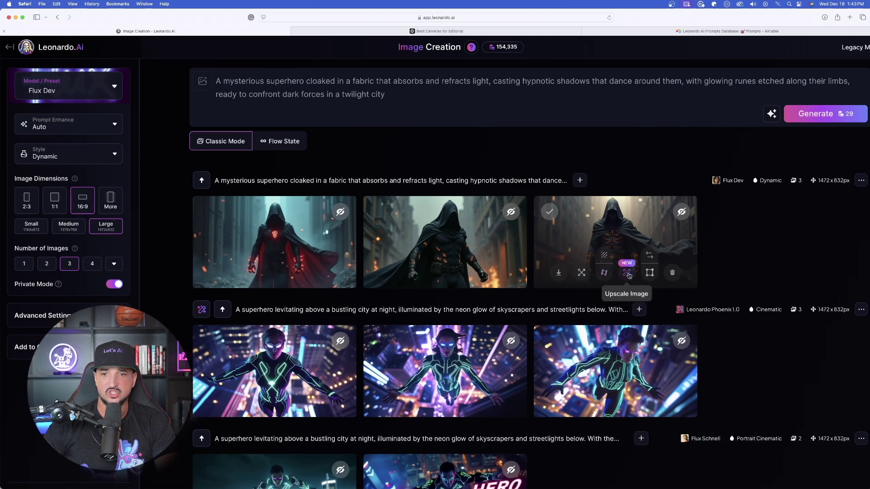
pyautogui.scroll(-3, 475, 247)
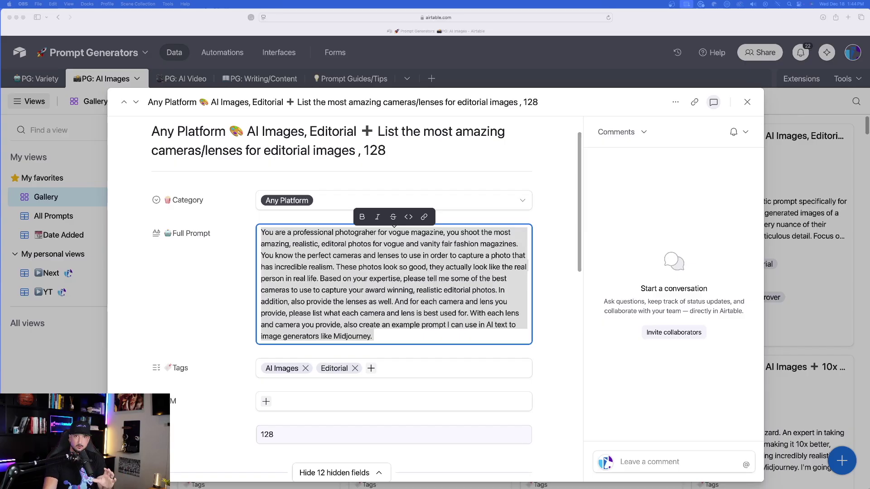
# Select all of the cameras/lenses record's vogue photographer Full Prompt text
pyautogui.click(344, 272)
pyautogui.doubleClick(334, 290)
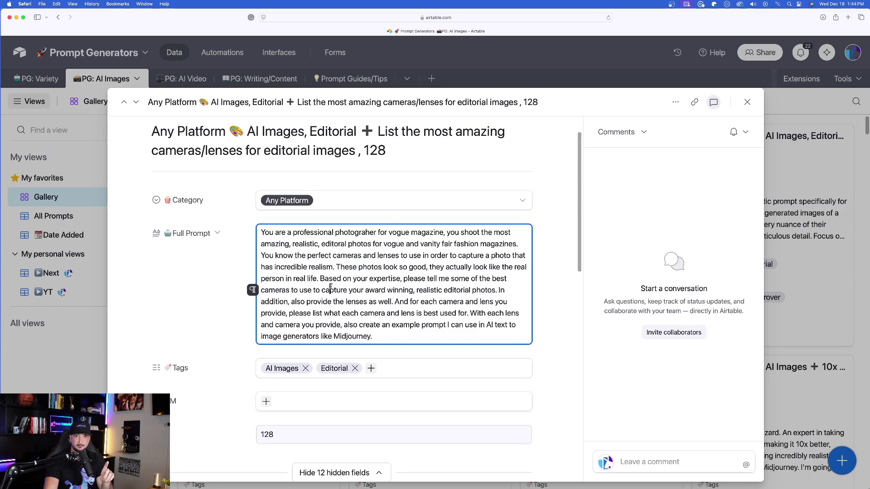
pyautogui.press('super+a')
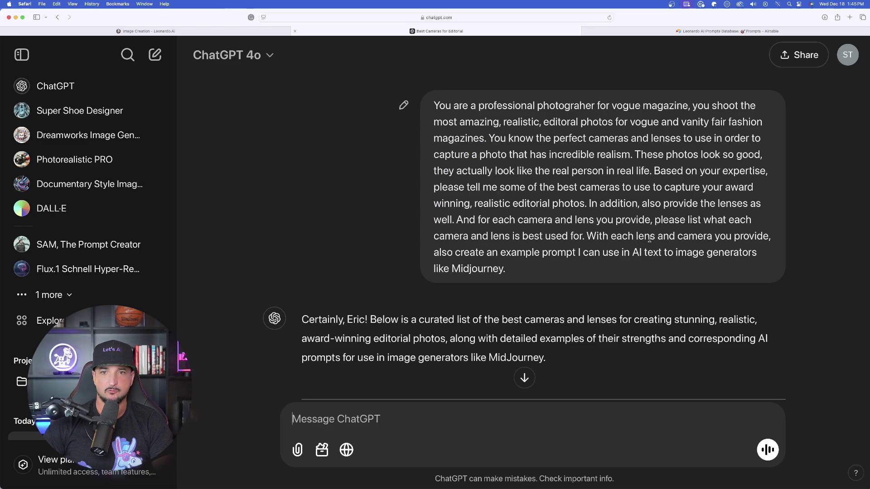
# Highlight the editorial prompt, then scroll ChatGPT's reply to the Canon EOS R5 section
pyautogui.moveTo(434, 106); pyautogui.dragTo(507, 270)
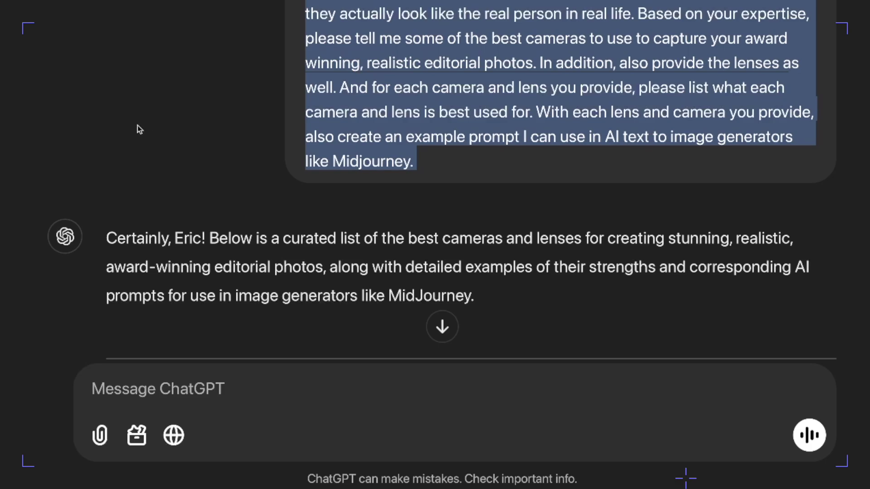
pyautogui.moveTo(138, 125); pyautogui.dragTo(676, 6)
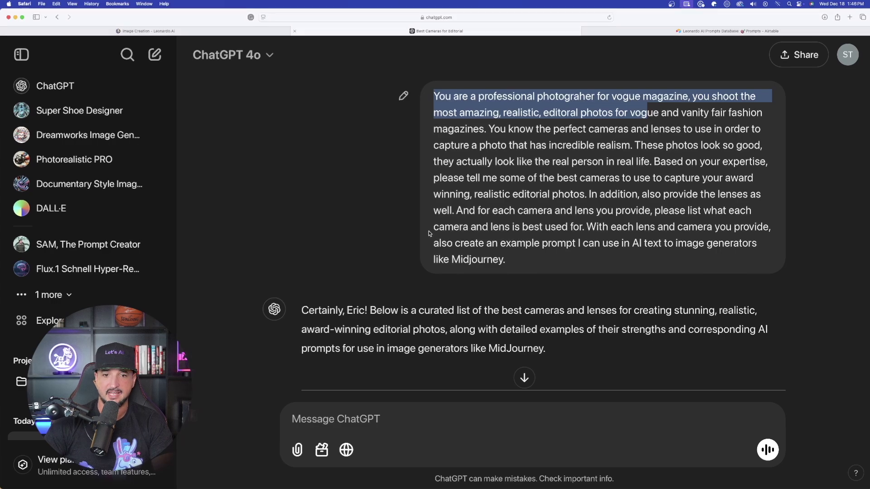
pyautogui.scroll(-6, 429, 230)
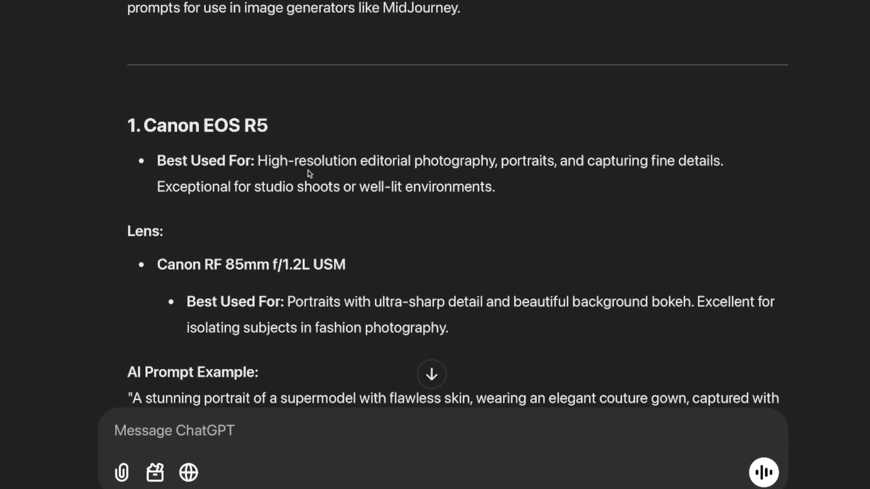
pyautogui.scroll(-1, 145, 163)
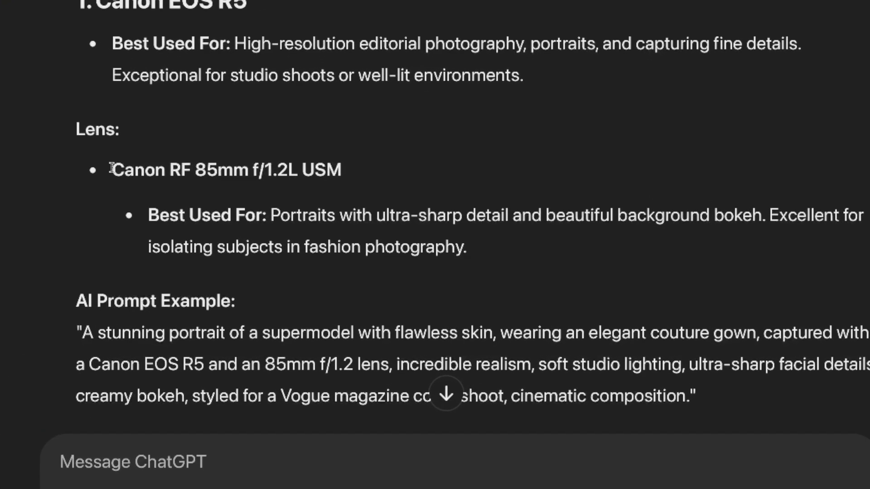
pyautogui.scroll(-3, 244, 258)
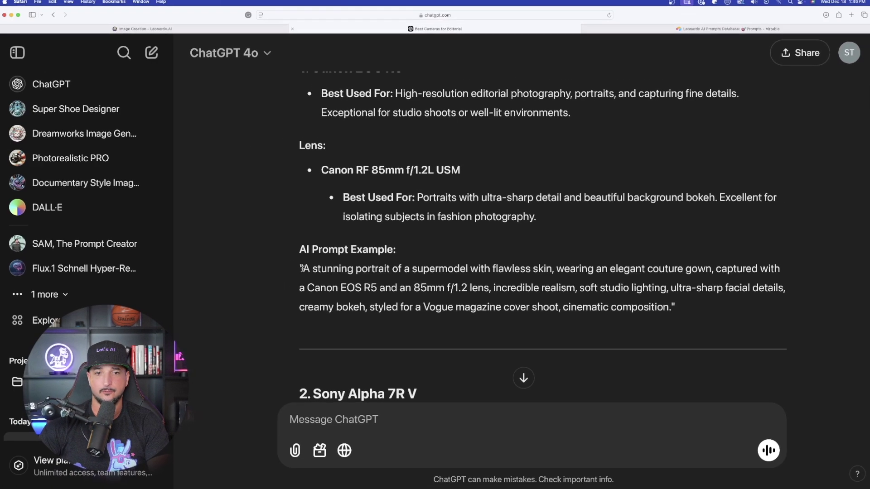
# Highlight the Canon EOS R5 example prompt in ChatGPT's reply
pyautogui.tripleClick(272, 214)
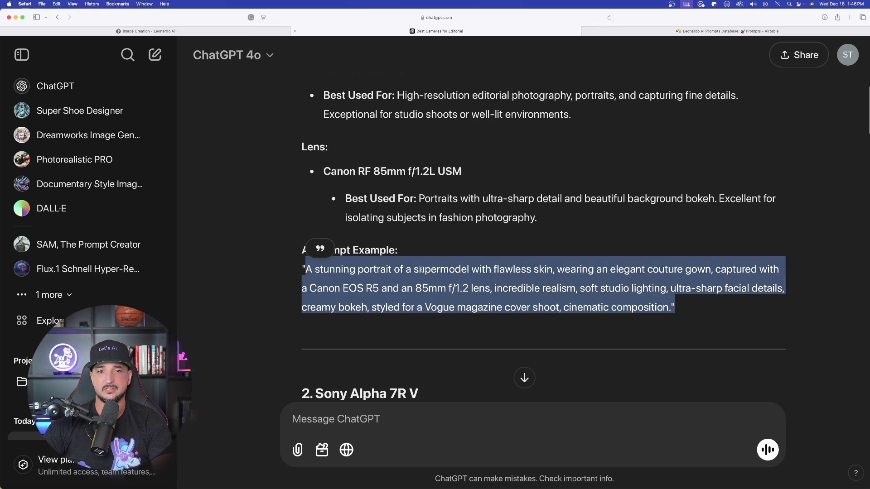
pyautogui.click(467, 281)
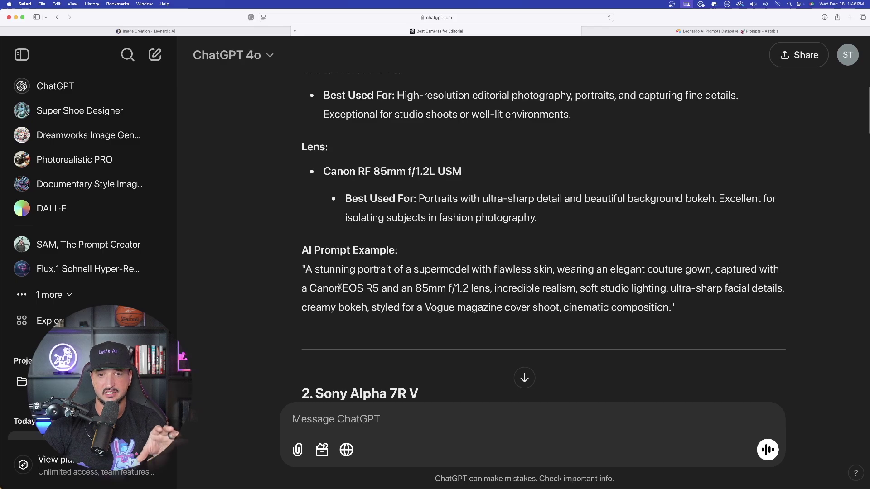
pyautogui.moveTo(343, 288); pyautogui.dragTo(540, 297)
# Read the remaining camera AI Prompt Examples down to the Phase One XF IQ4 150MP
pyautogui.scroll(-9, 229, 213)
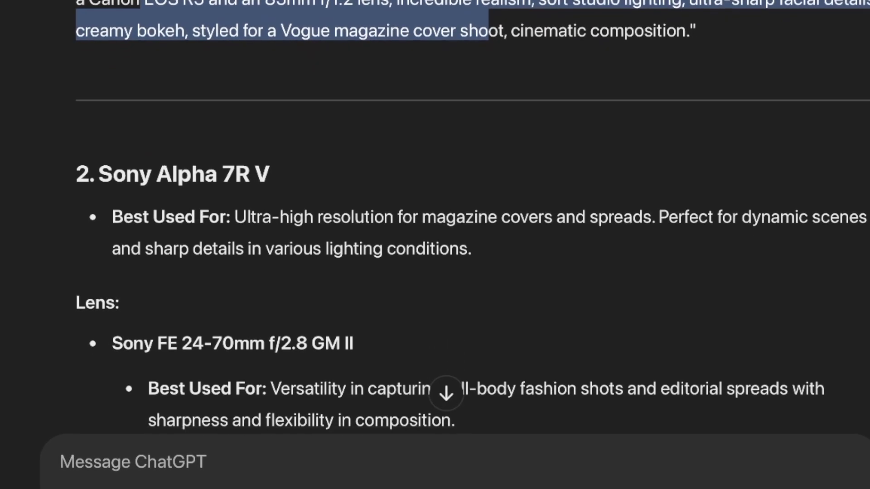
pyautogui.scroll(-2, 22, 86)
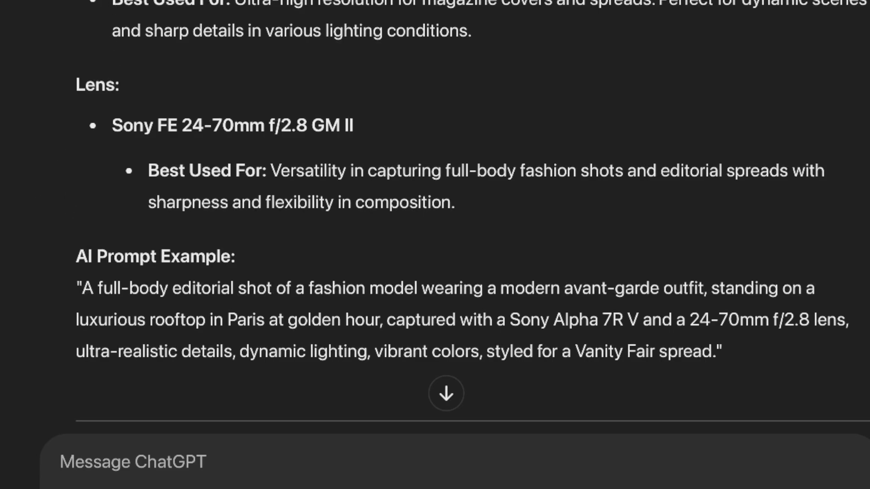
pyautogui.scroll(-7, 177, 127)
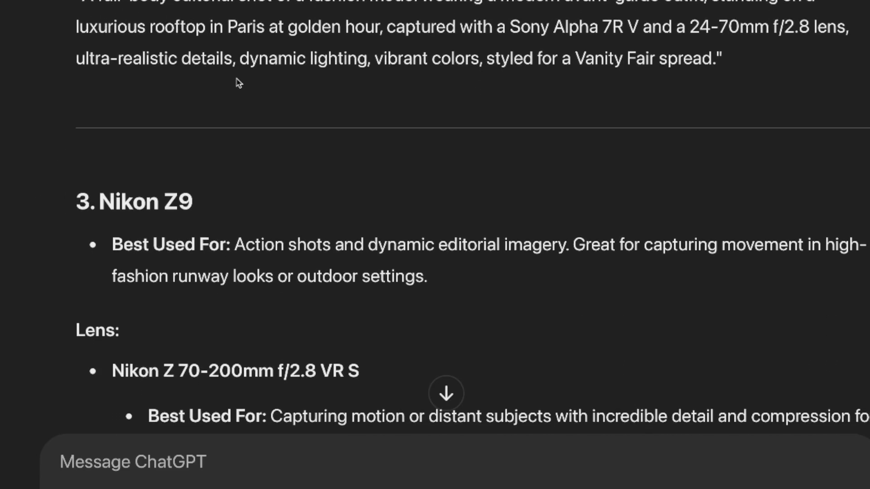
pyautogui.scroll(-20, 235, 84)
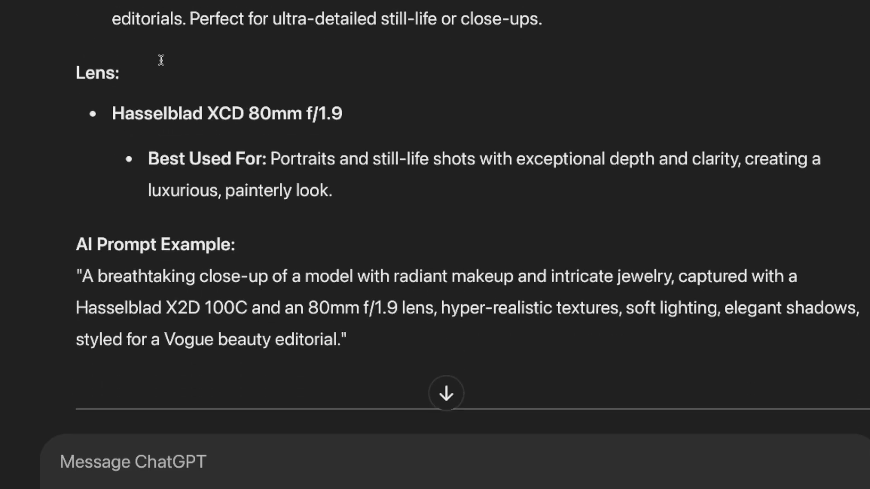
pyautogui.scroll(-20, 160, 68)
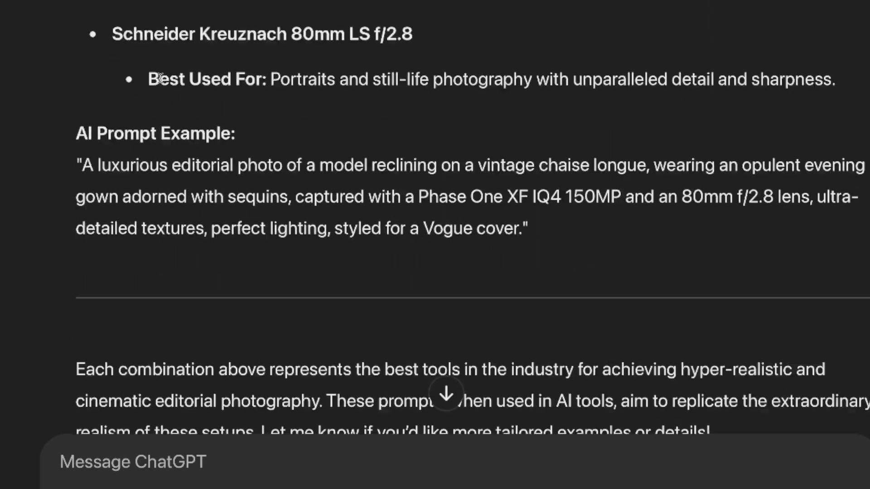
pyautogui.scroll(12, 172, 68)
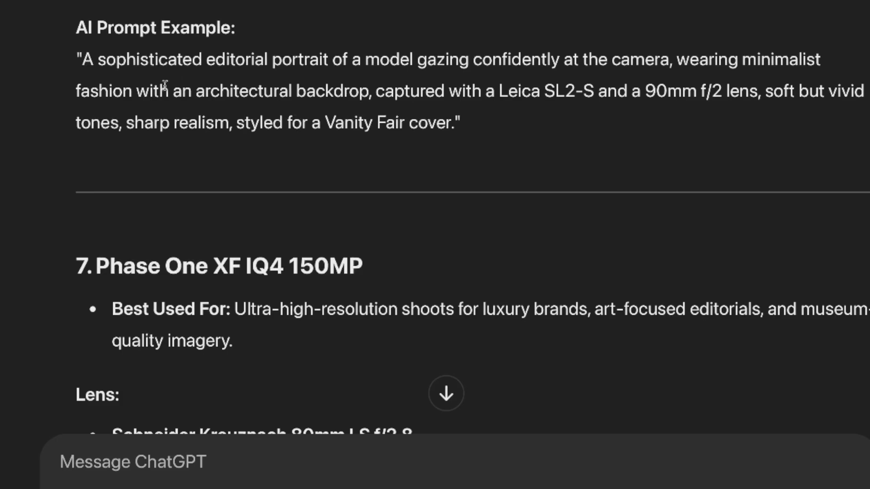
pyautogui.scroll(10, 165, 85)
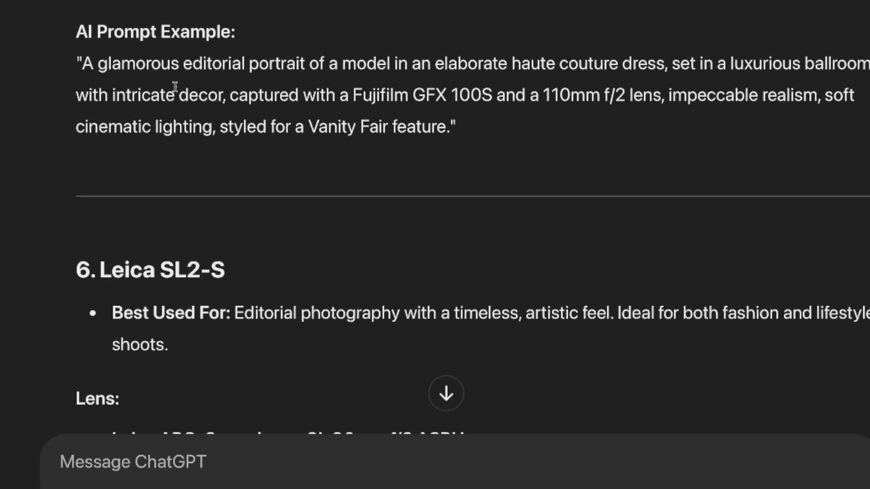
pyautogui.scroll(8, 177, 84)
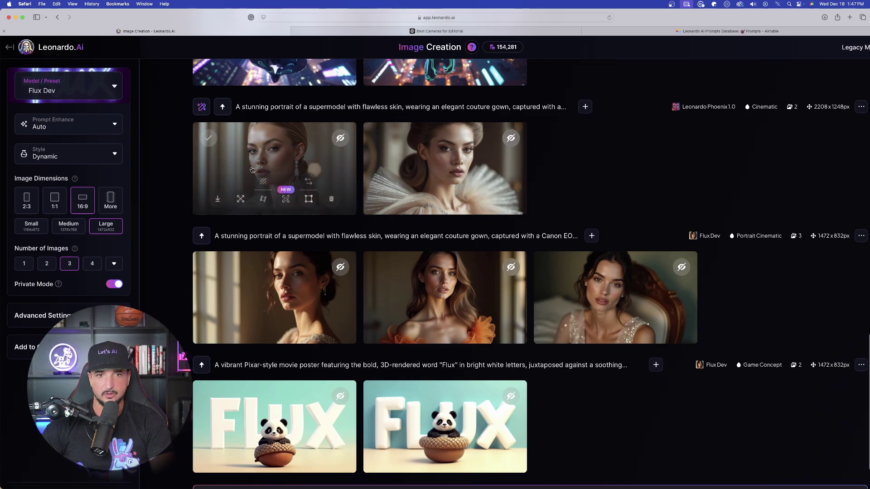
# View the first couture-gown supermodel portraits at full size
pyautogui.click(253, 156)
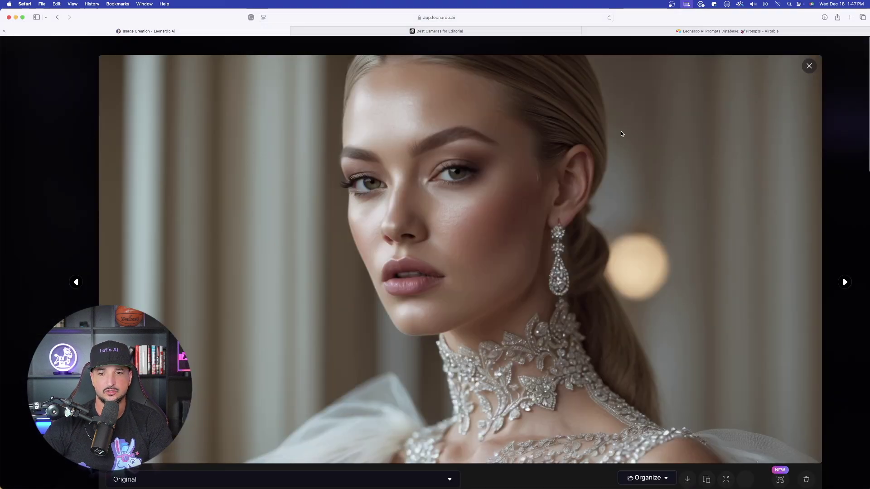
pyautogui.click(845, 282)
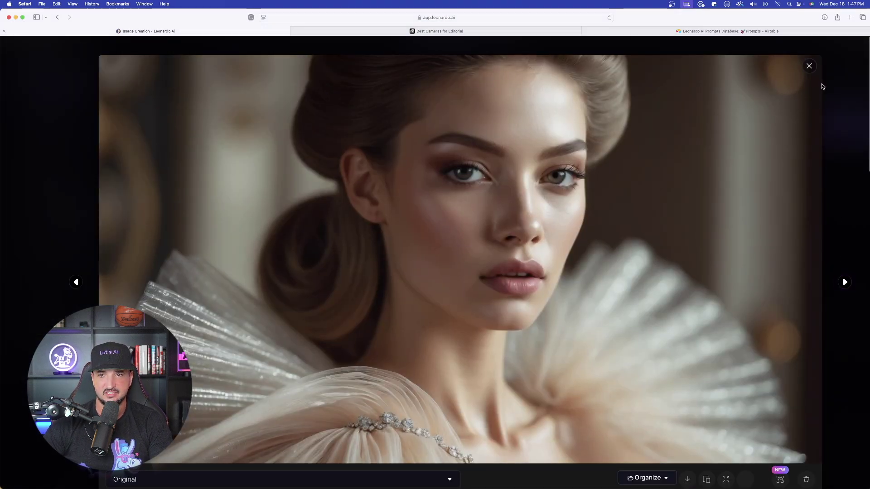
pyautogui.click(809, 66)
# Browse the Flux Dev portraits full size to the sequined gown on a carved chair
pyautogui.moveTo(445, 203)
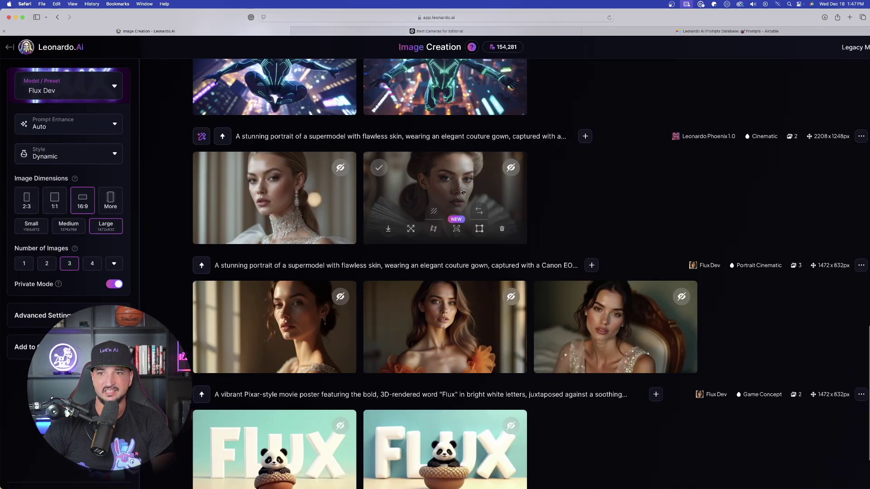
pyautogui.scroll(-3, 461, 191)
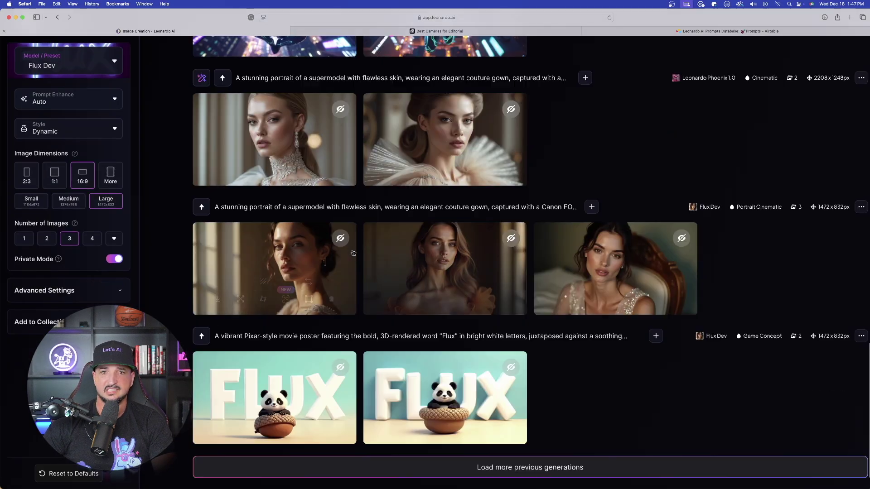
pyautogui.click(287, 258)
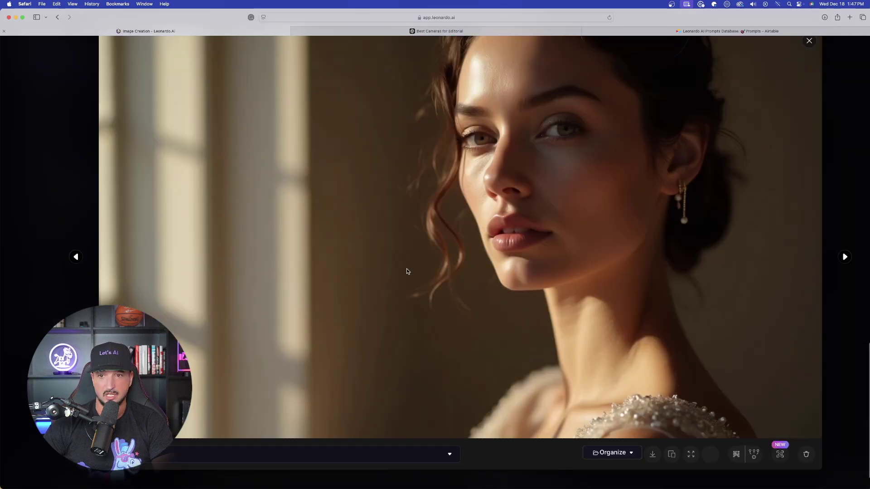
pyautogui.click(845, 257)
pyautogui.click(845, 258)
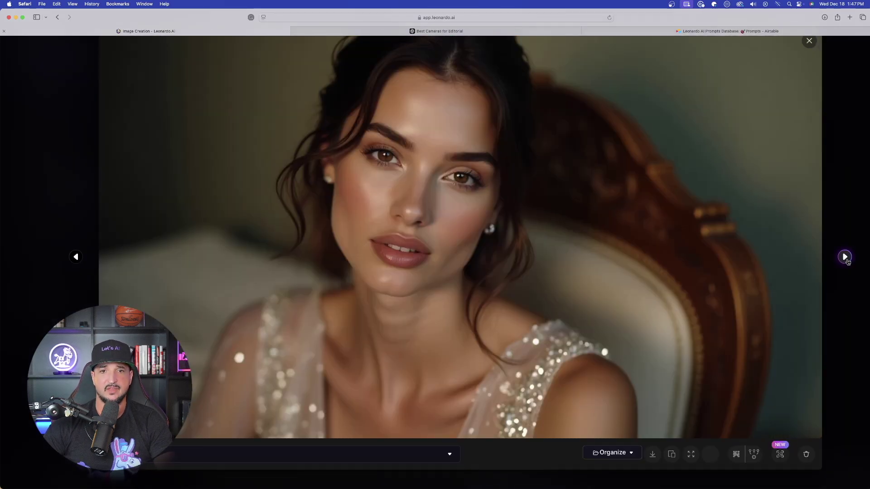
# Return to the Best Cameras for Editorial chat and read the Sony, Nikon, Hasselblad, Fujifilm and Leica SL2-S sections
pyautogui.hotkey('ctrl', 'Tab')
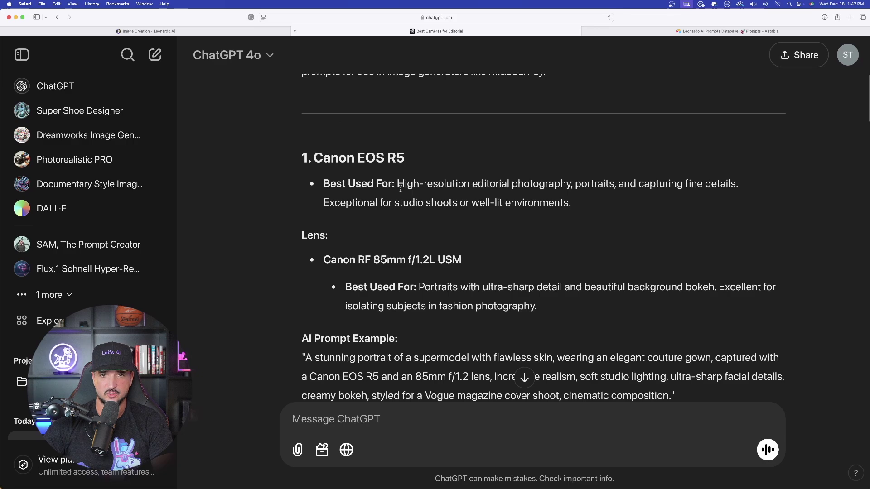
pyautogui.scroll(-10, 439, 235)
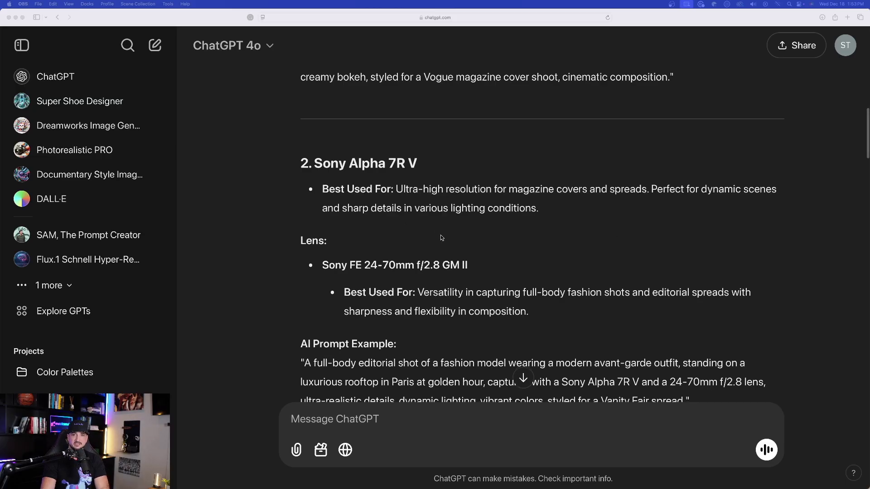
pyautogui.scroll(-1, 358, 139)
pyautogui.scroll(-1, 373, 139)
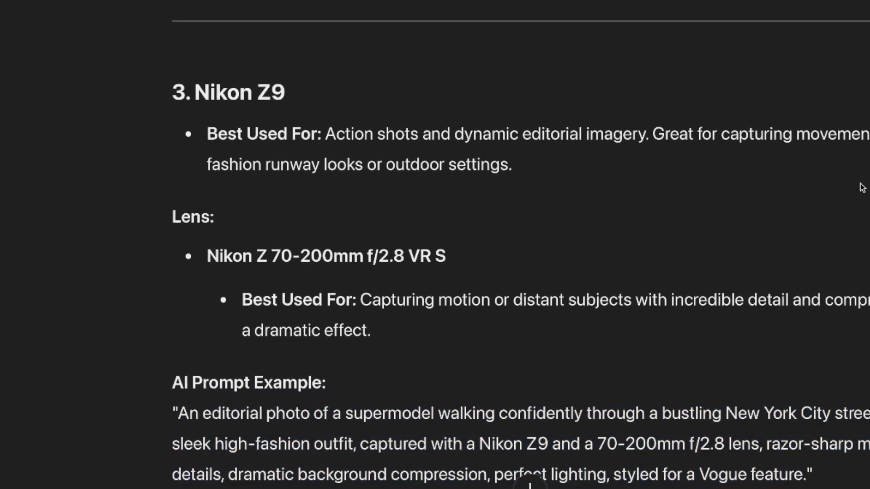
pyautogui.scroll(-10, 460, 152)
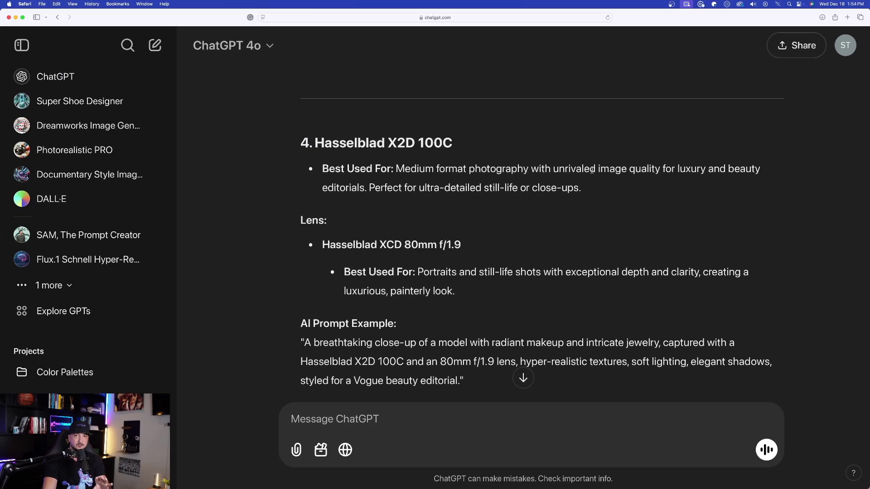
pyautogui.scroll(-5, 449, 186)
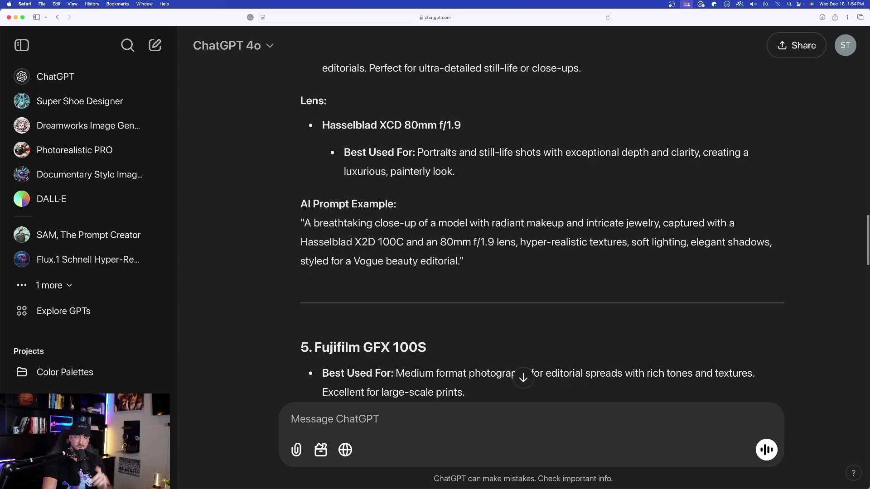
pyautogui.scroll(-1, 454, 189)
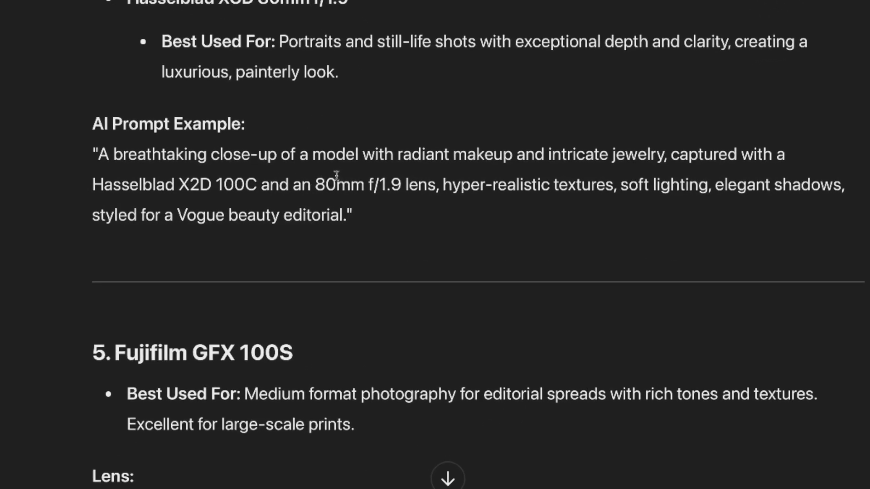
pyautogui.scroll(-2, 336, 175)
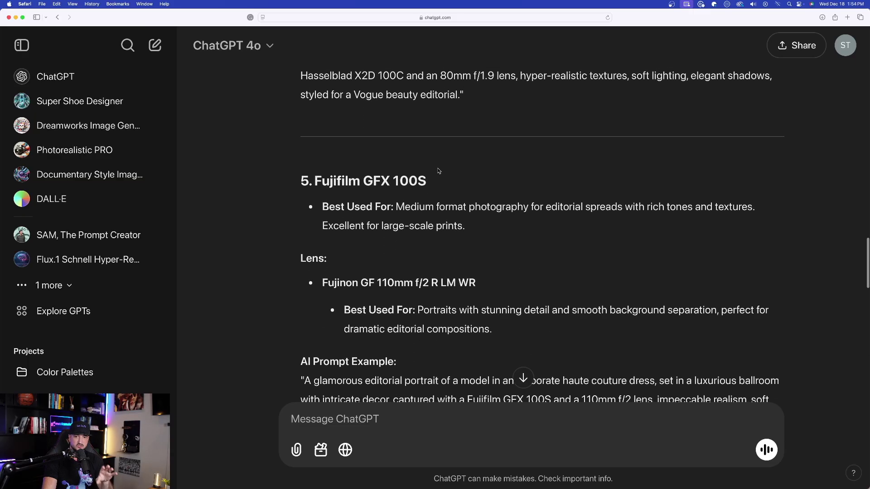
pyautogui.scroll(-9, 442, 181)
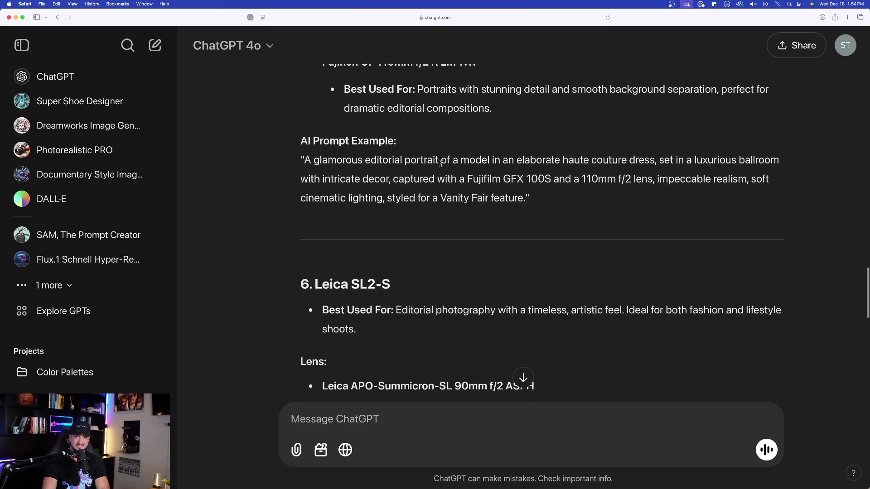
pyautogui.scroll(-4, 457, 211)
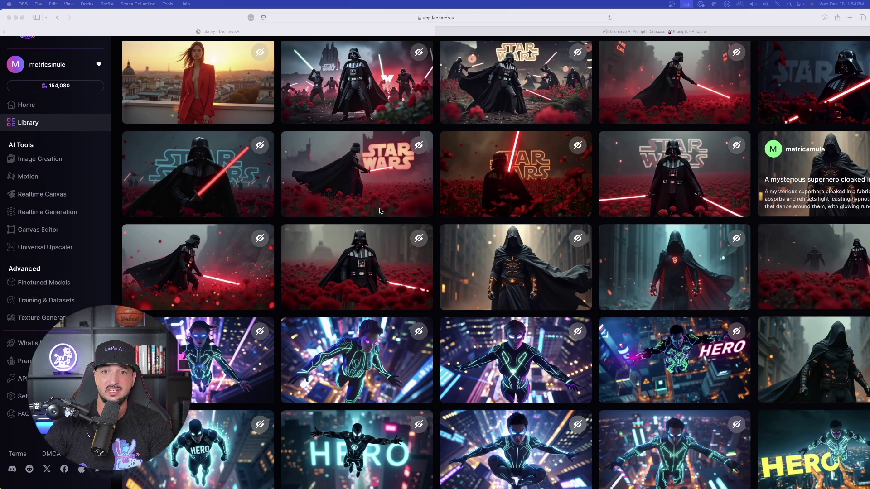
pyautogui.scroll(-1, 301, 152)
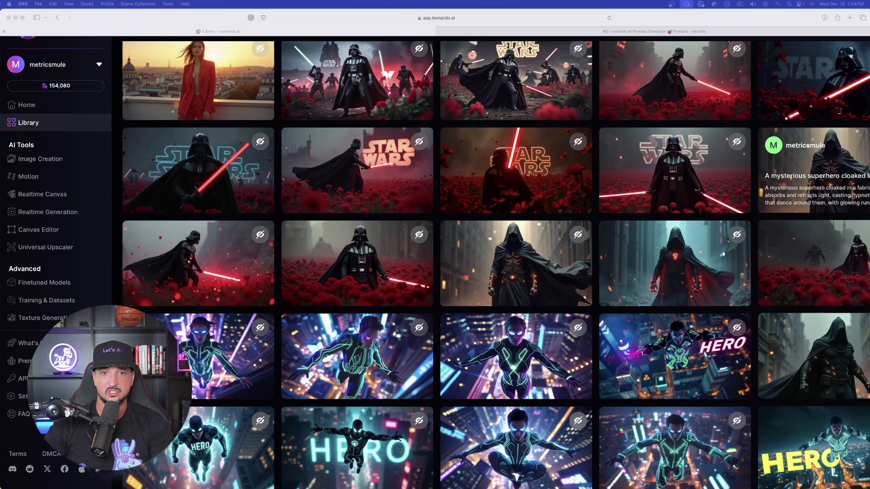
pyautogui.click(501, 92)
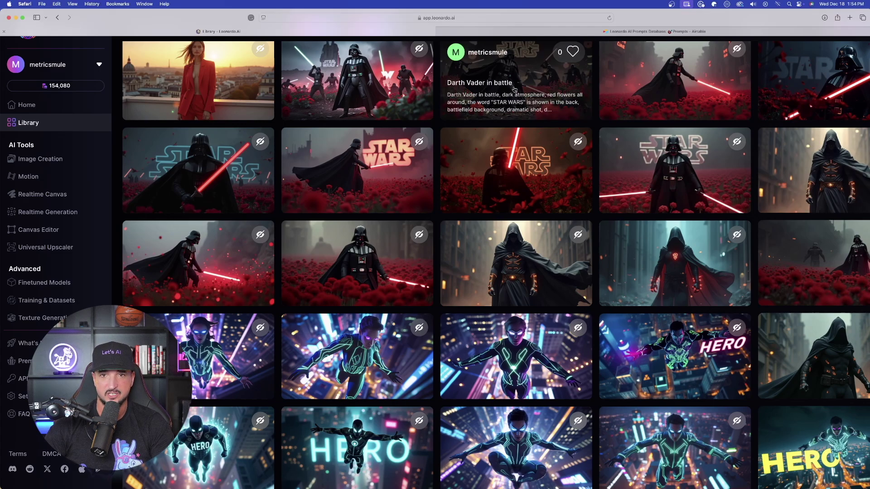
pyautogui.click(515, 90)
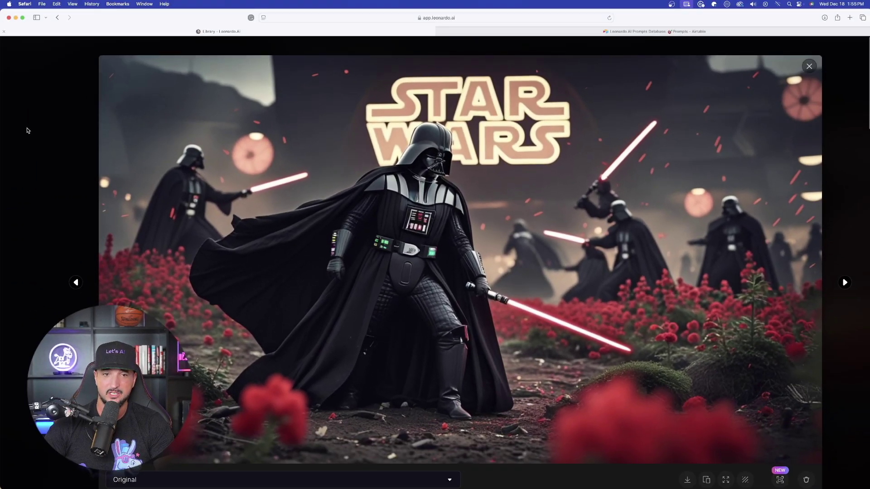
pyautogui.click(27, 131)
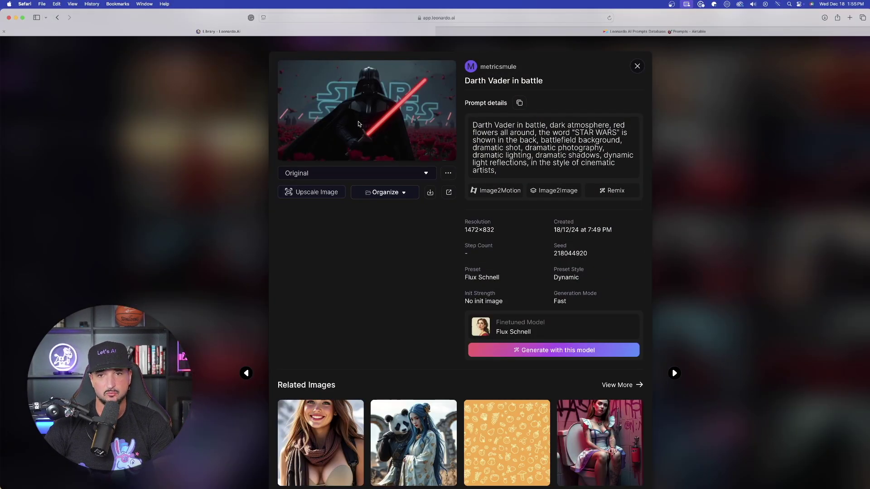
pyautogui.click(358, 122)
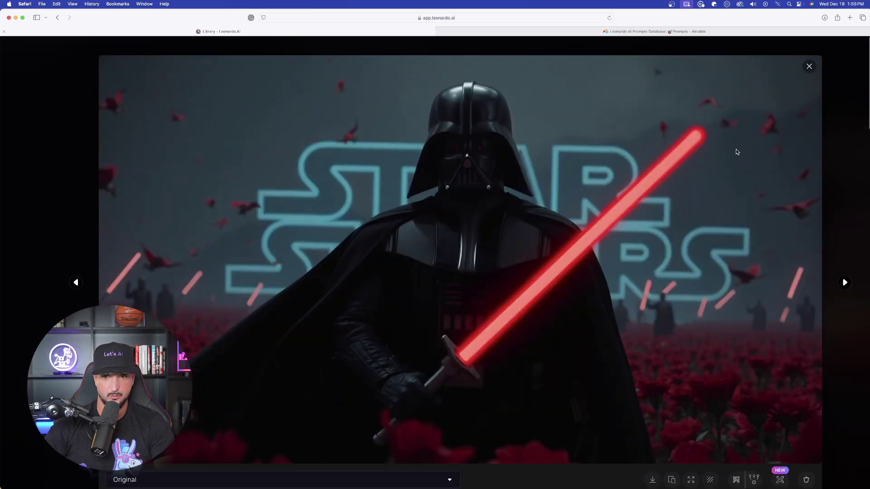
pyautogui.press('Escape')
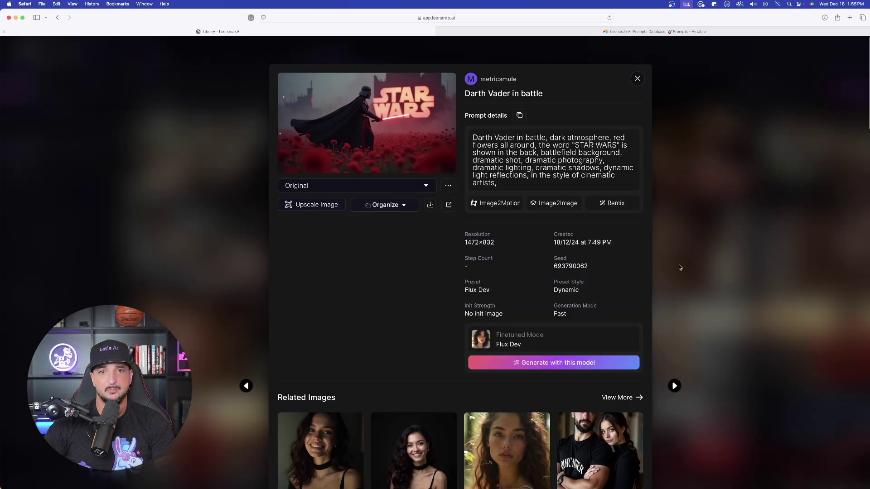
pyautogui.click(387, 146)
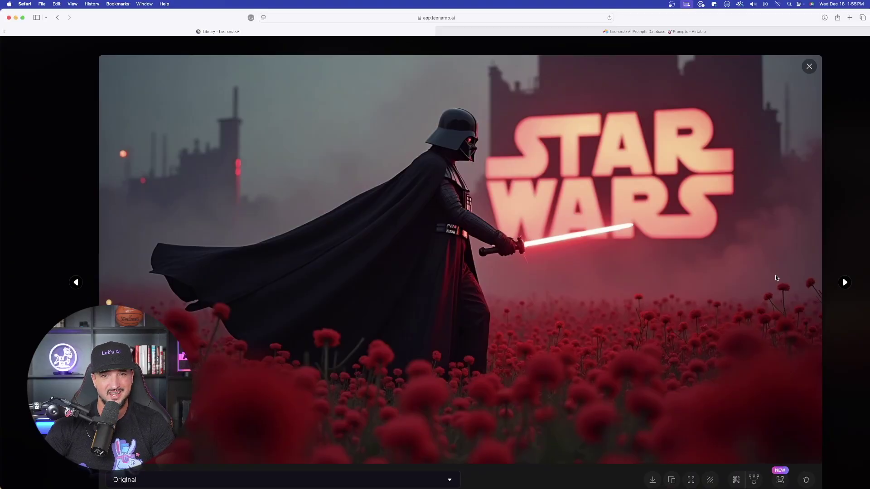
pyautogui.click(844, 283)
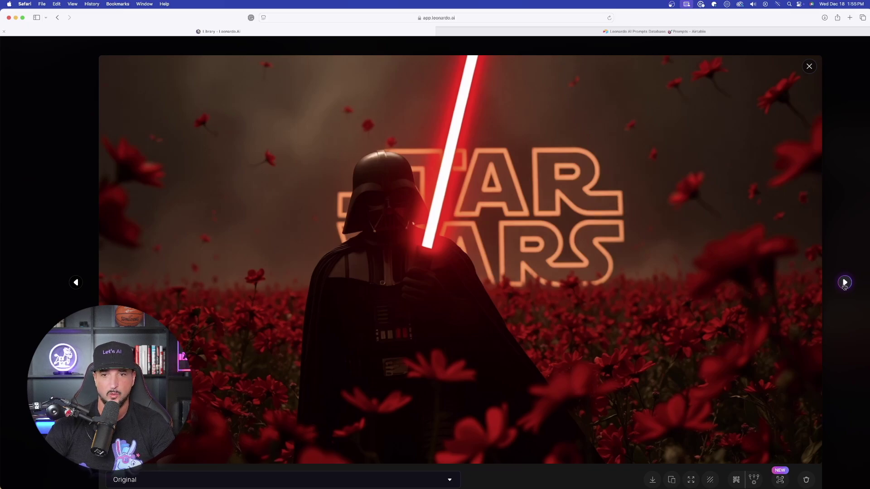
pyautogui.click(845, 284)
pyautogui.press('Escape')
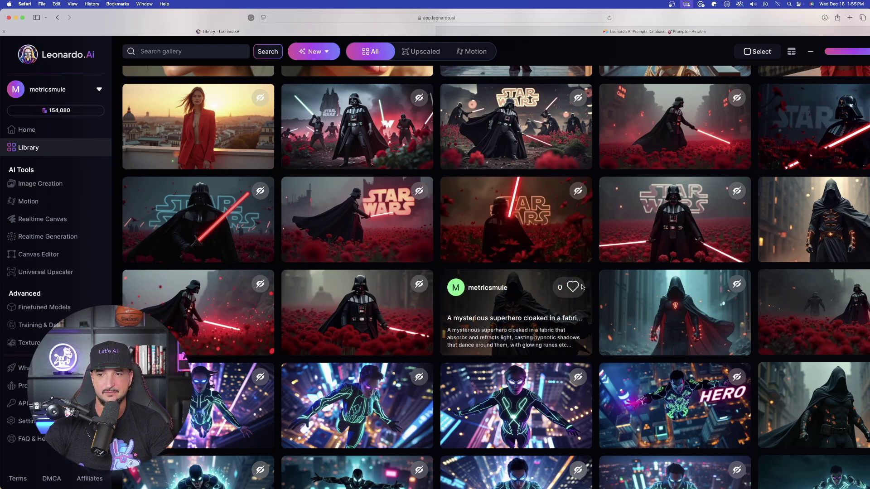
# Play the hooded superhero clip full size and view the next portrait
pyautogui.click(588, 297)
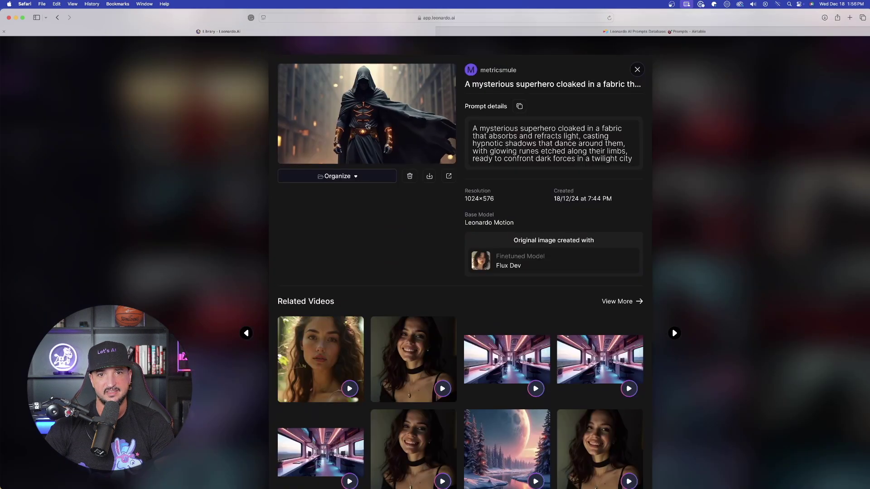
pyautogui.click(369, 126)
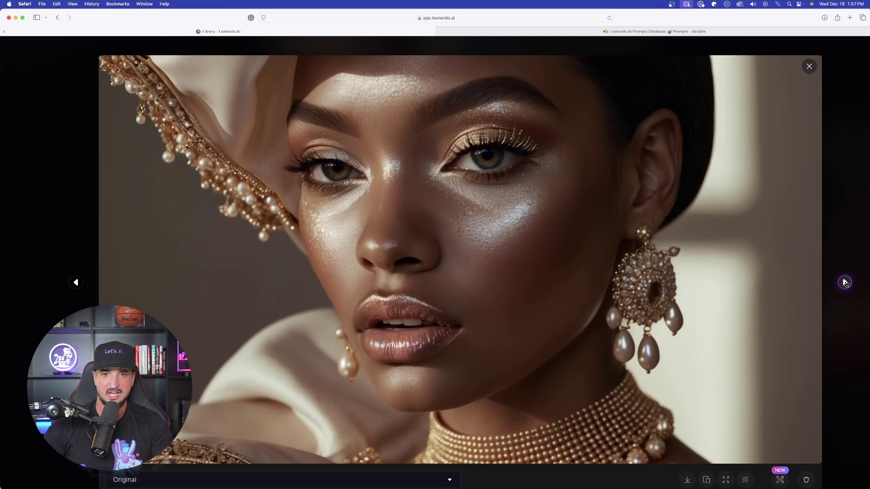
pyautogui.click(845, 283)
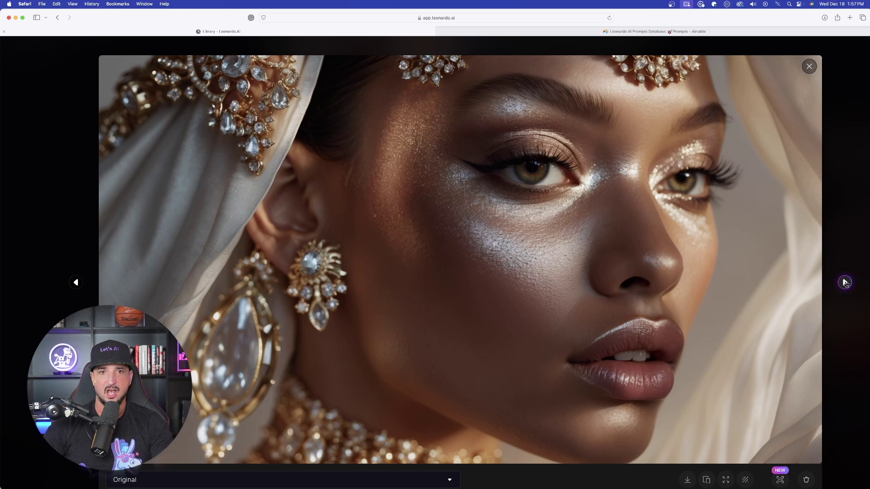
pyautogui.click(811, 69)
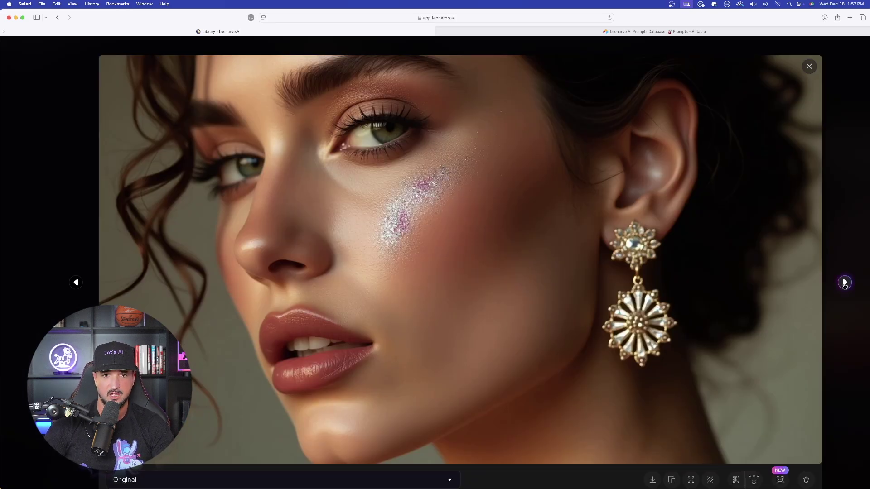
# Page through the fashion portraits to the red blazer Eiffel Tower and red suit Paris sunset shots
pyautogui.click(845, 283)
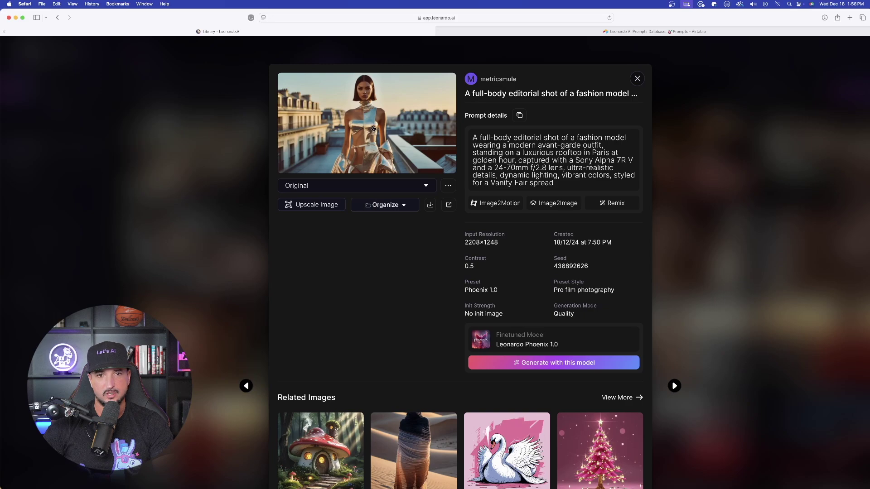
pyautogui.click(373, 128)
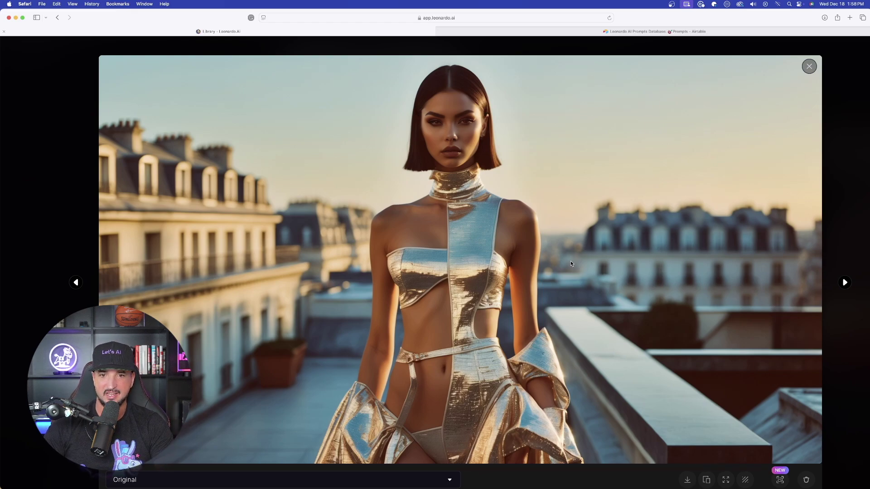
pyautogui.press('Right')
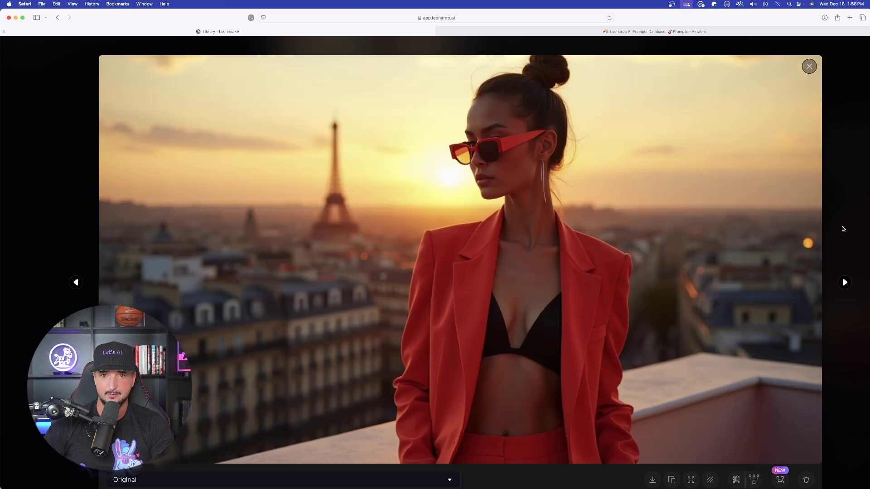
pyautogui.click(844, 283)
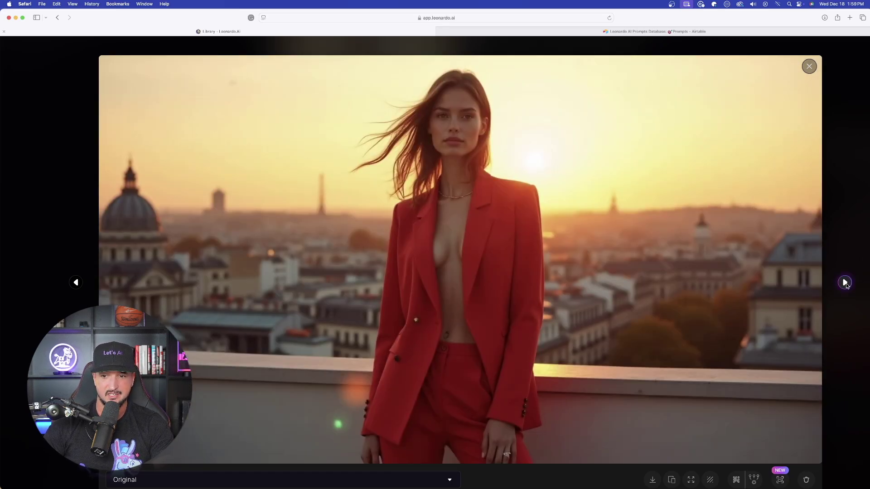